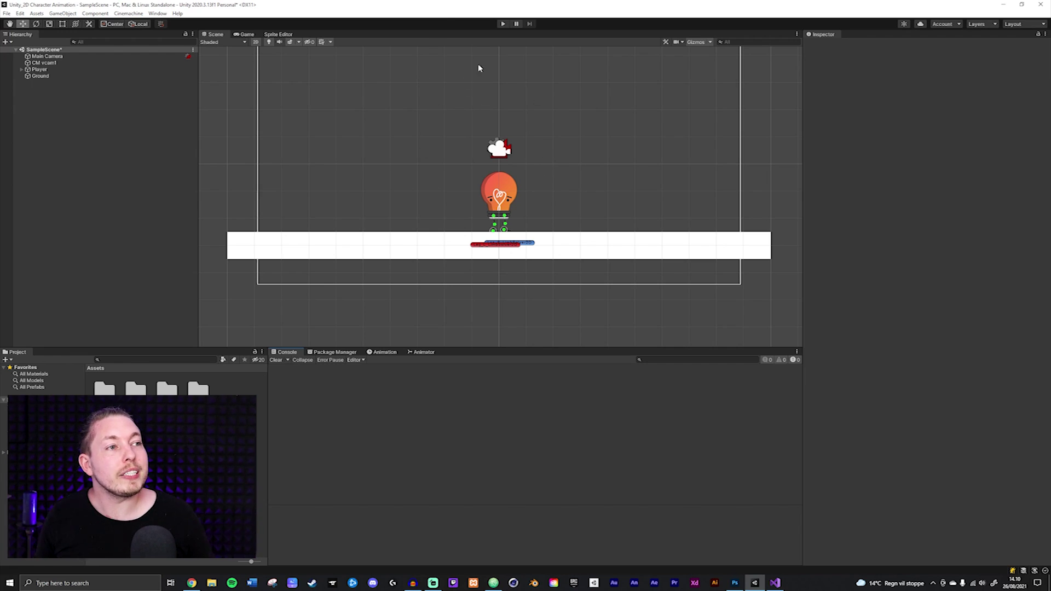
Play the scene to test the player's running and jumping in both directions, and switch to Photoshop.
{"action": "left_click", "coordinate": [503, 24]}
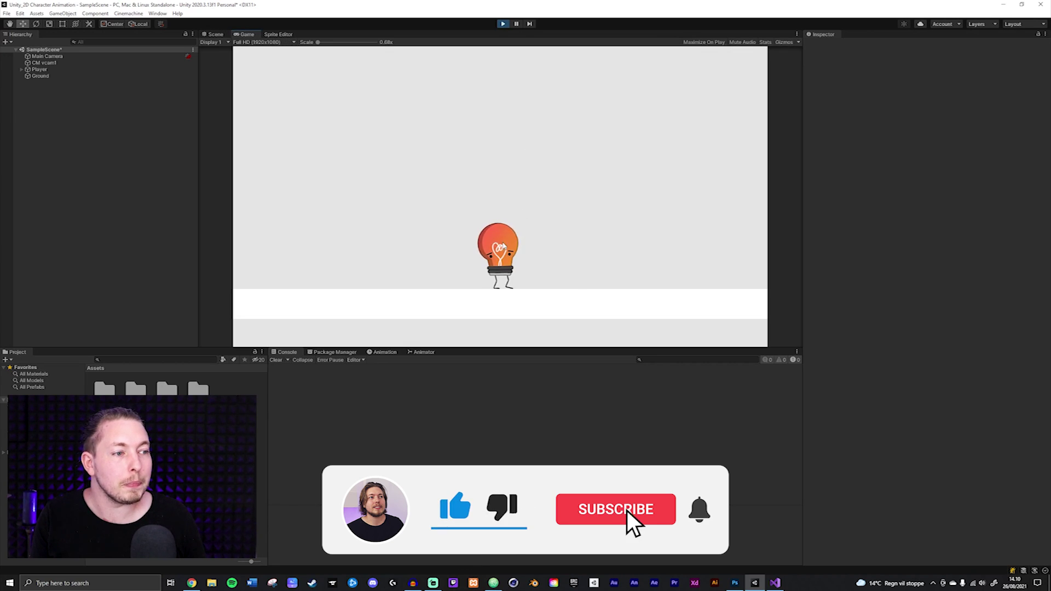
{"action": "key", "text": "Right"}
{"action": "key", "text": "Left"}
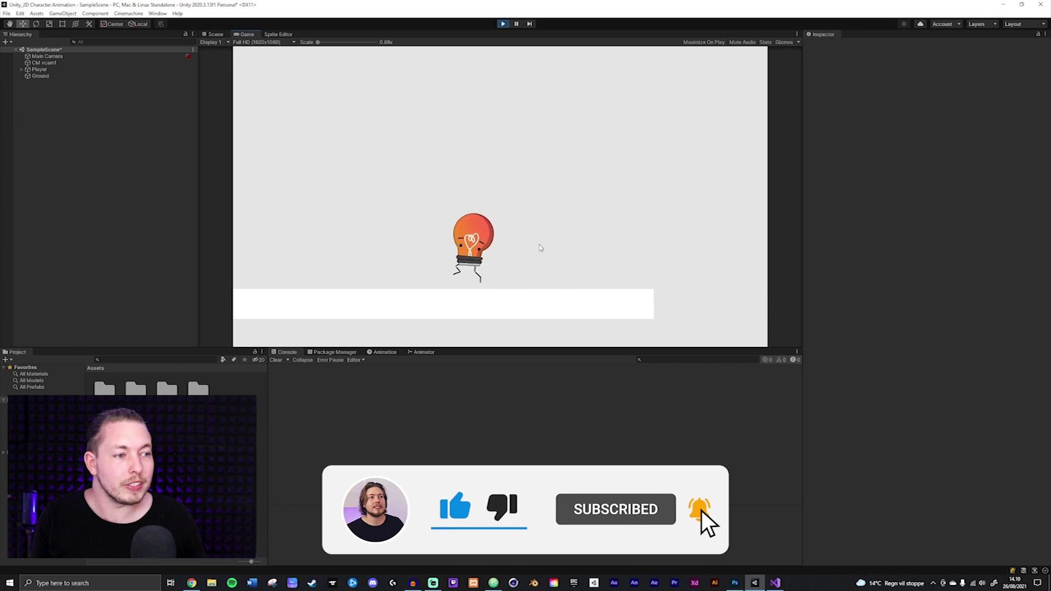
{"action": "key", "text": "space"}
{"action": "key", "text": "space"}
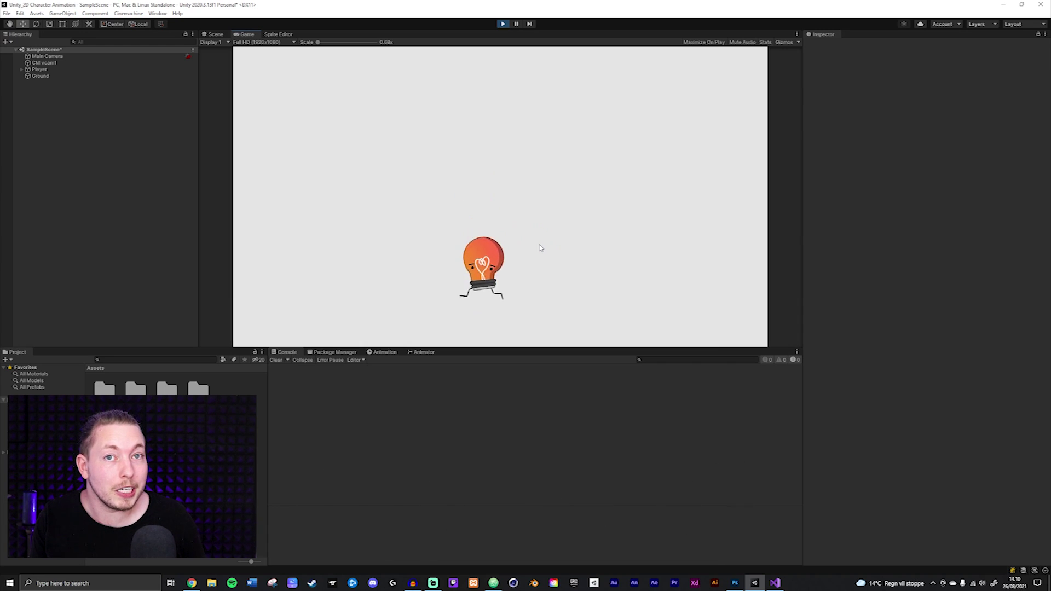
{"action": "key", "text": "space"}
{"action": "key", "text": "Left"}
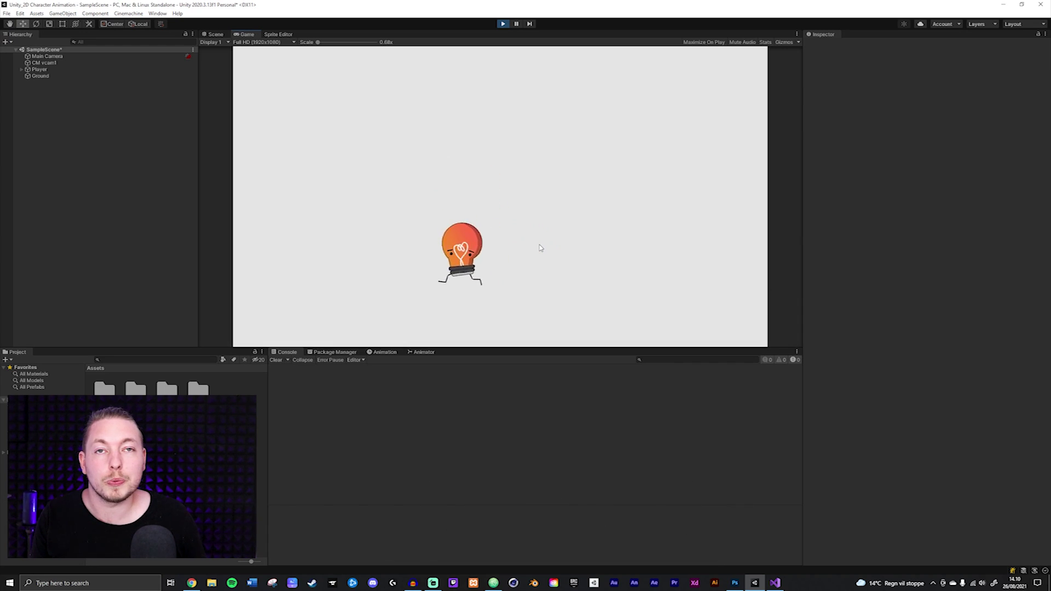
{"action": "key", "text": "Right"}
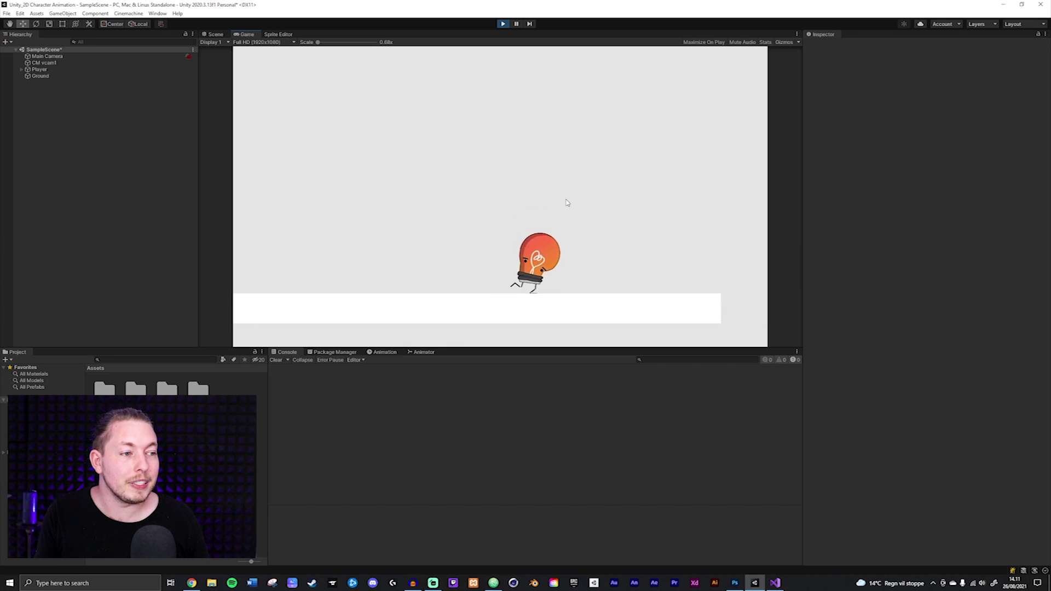
{"action": "key", "text": "space"}
{"action": "key", "text": "Left"}
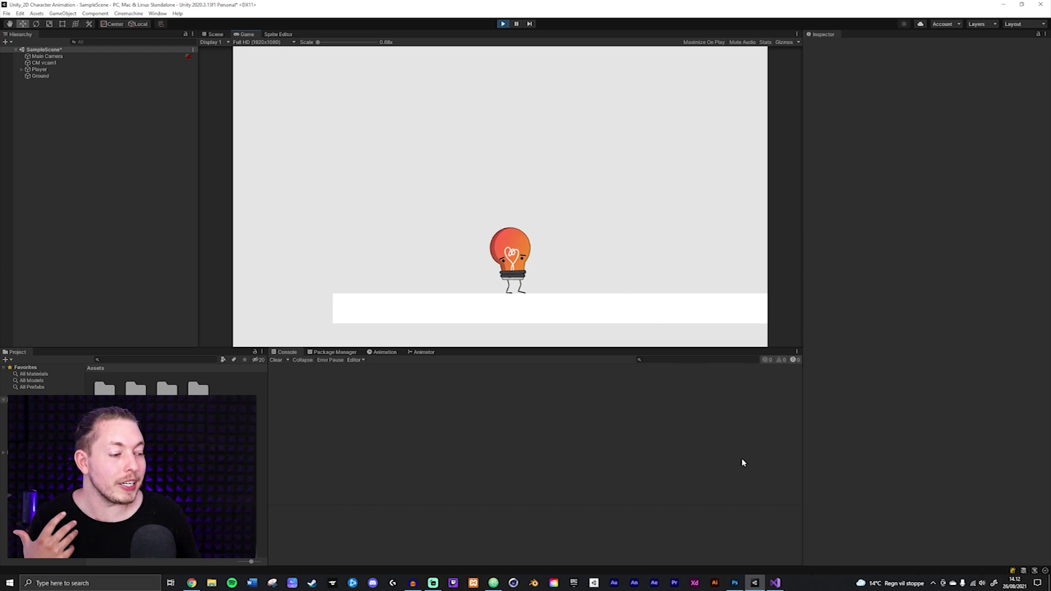
{"action": "left_click", "coordinate": [735, 583]}
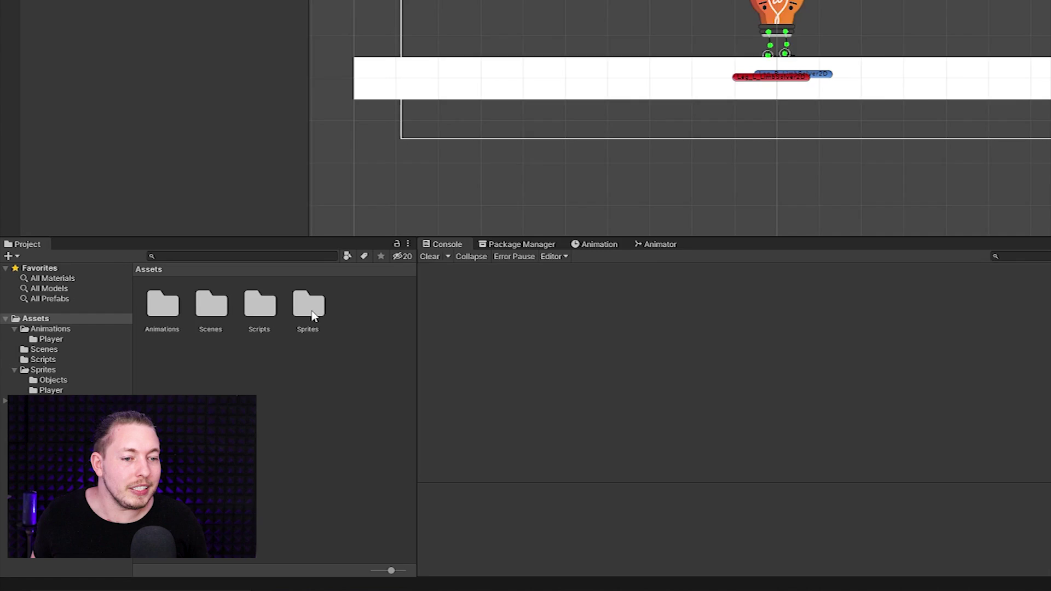
Add the Firefly asset from the Sprites/Objects folder to SampleScene as a top-level object.
{"action": "left_click", "coordinate": [207, 393]}
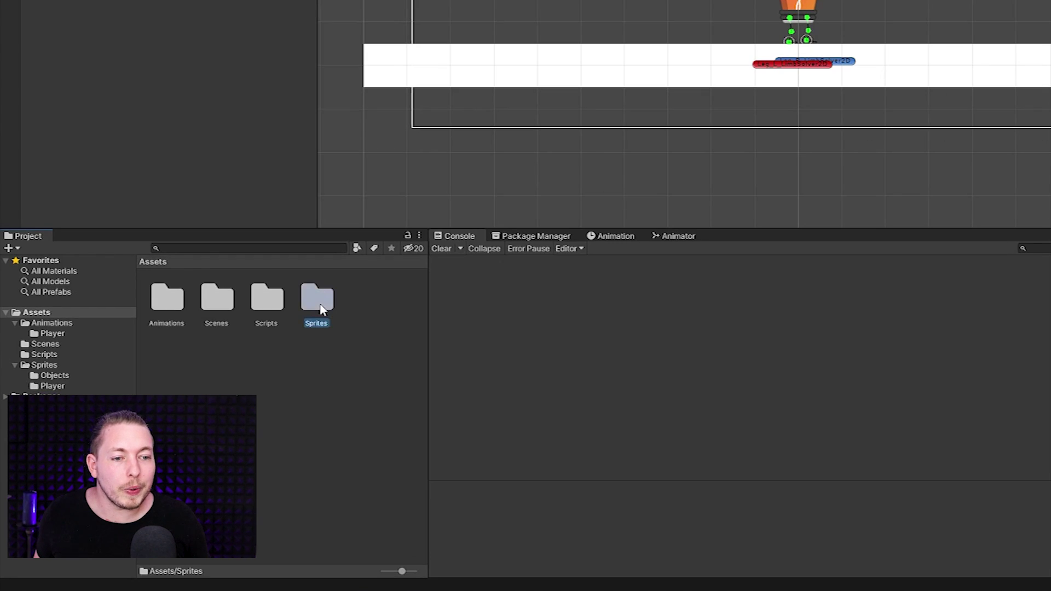
{"action": "double_click", "coordinate": [317, 301]}
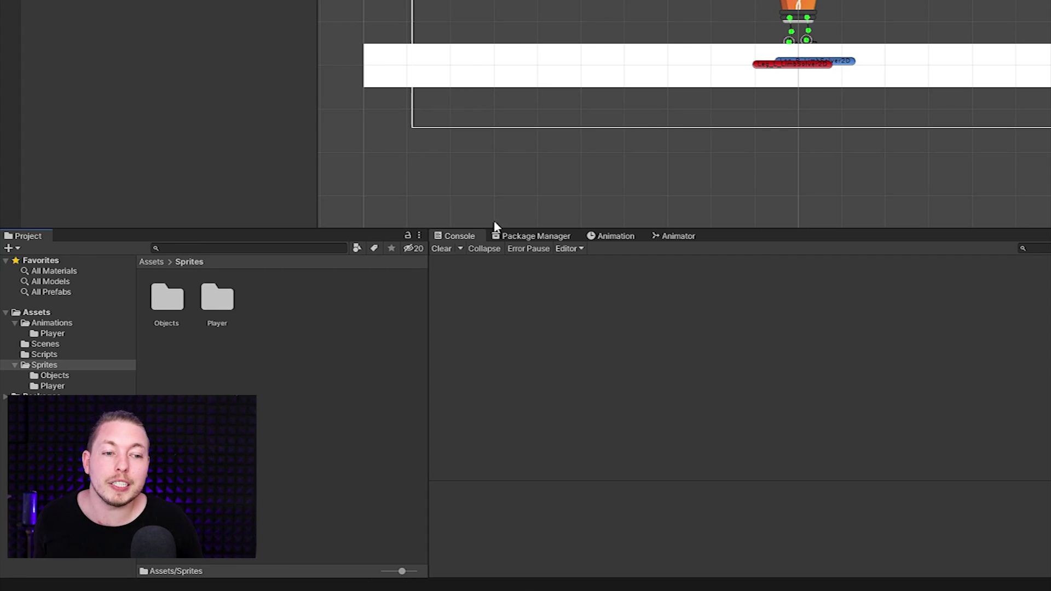
{"action": "double_click", "coordinate": [170, 295]}
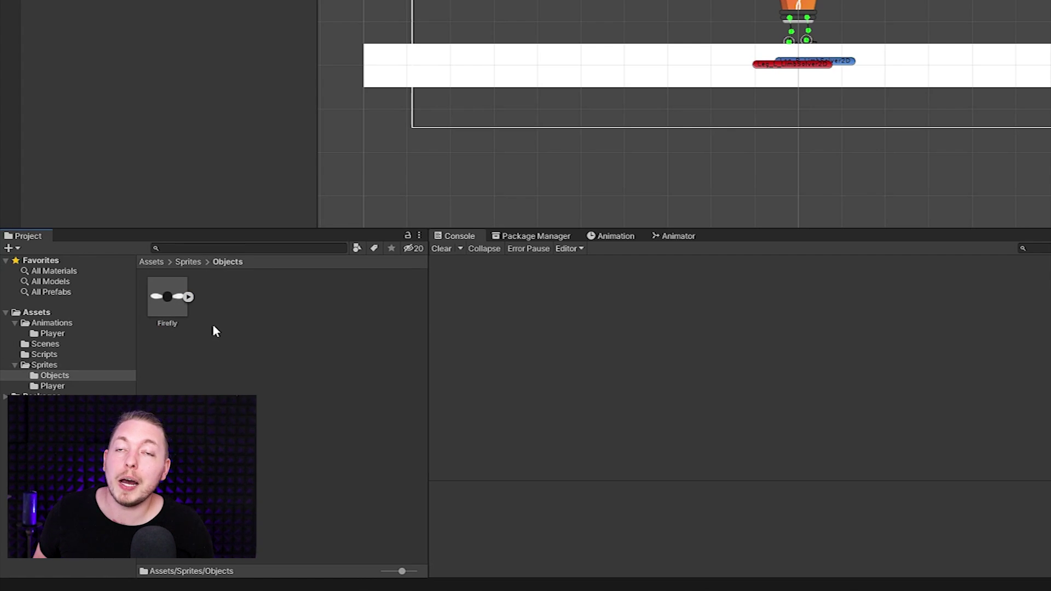
{"action": "left_click_drag", "start_coordinate": [171, 298], "coordinate": [252, 137]}
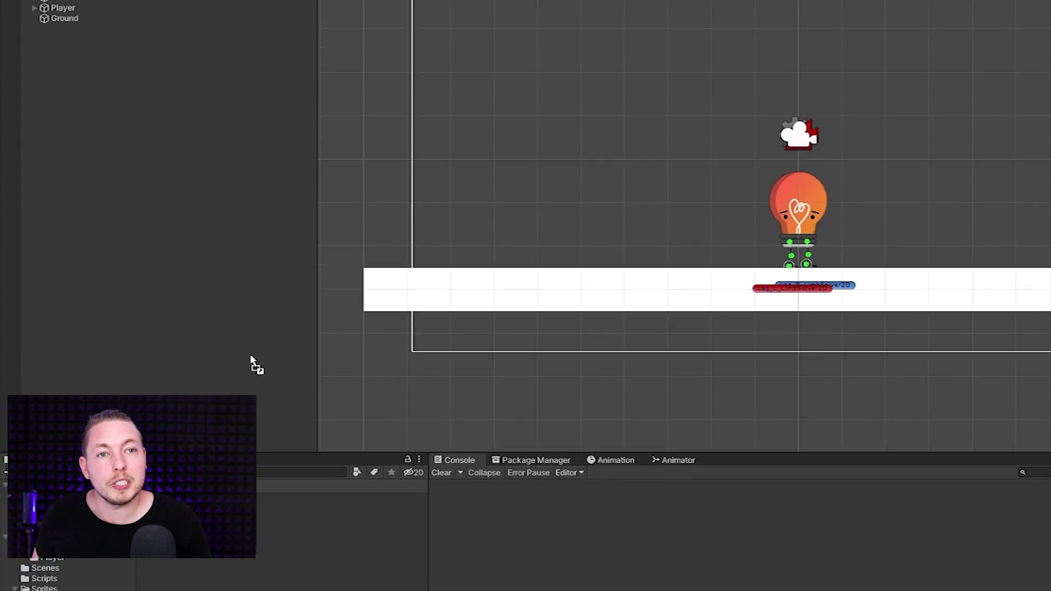
{"action": "left_click_drag", "start_coordinate": [252, 362], "coordinate": [166, 205]}
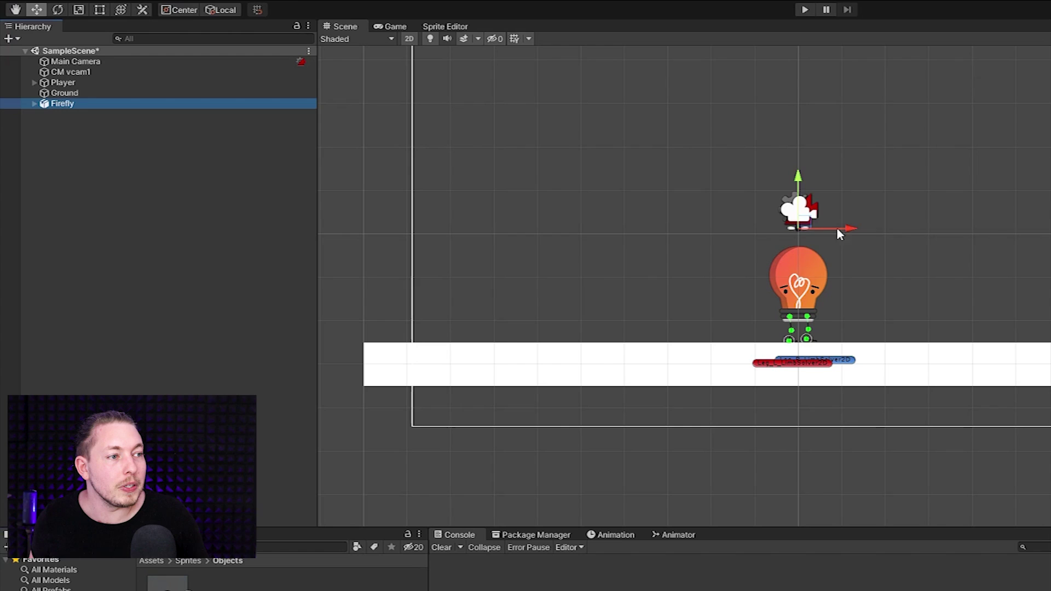
Position the Firefly above the ground to the player's right at X 5.55, Y -1.4.
{"action": "left_click_drag", "start_coordinate": [851, 230], "coordinate": [1006, 229]}
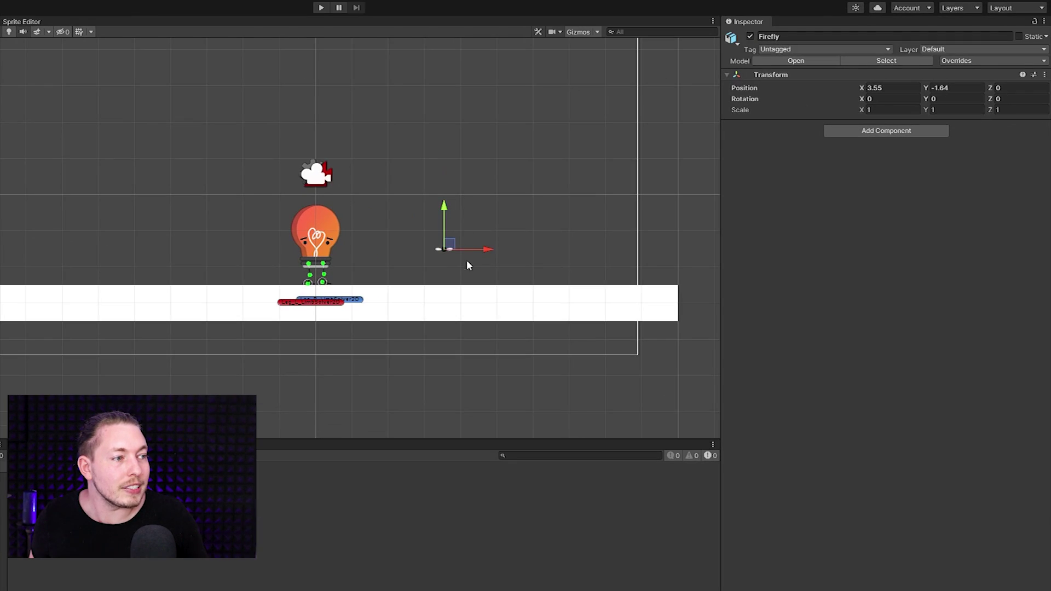
{"action": "scroll", "coordinate": [977, 313], "scroll_direction": "up", "scroll_amount": 4}
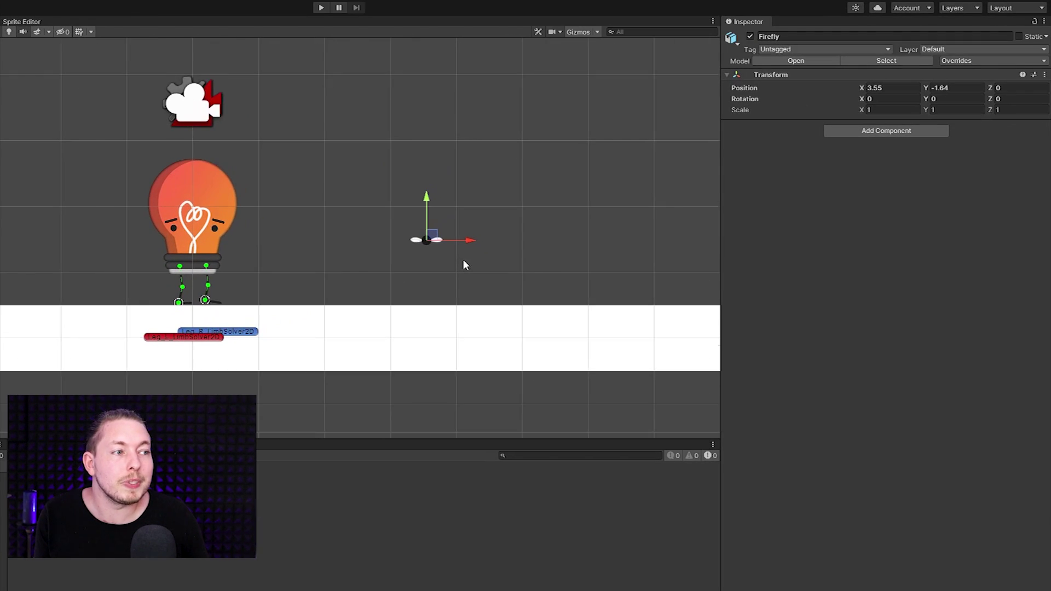
{"action": "scroll", "coordinate": [464, 265], "scroll_direction": "up", "scroll_amount": 1}
{"action": "double_click", "coordinate": [892, 88]}
{"action": "type", "text": "5.55"}
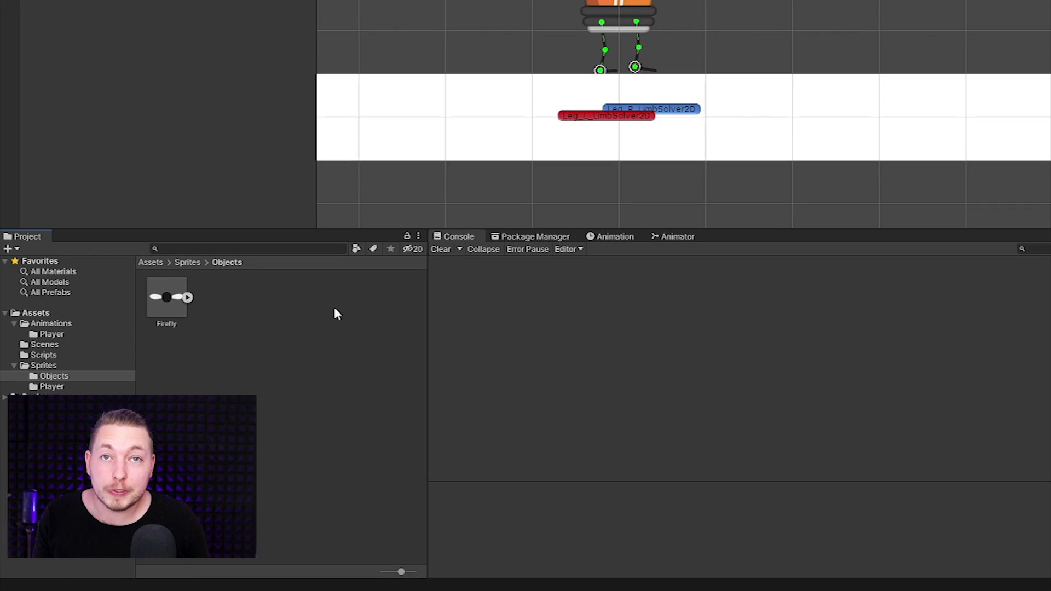
Attach the FireflyBehaviour script from the Scripts folder to the Firefly and play-test its flying movement.
{"action": "left_click", "coordinate": [189, 263]}
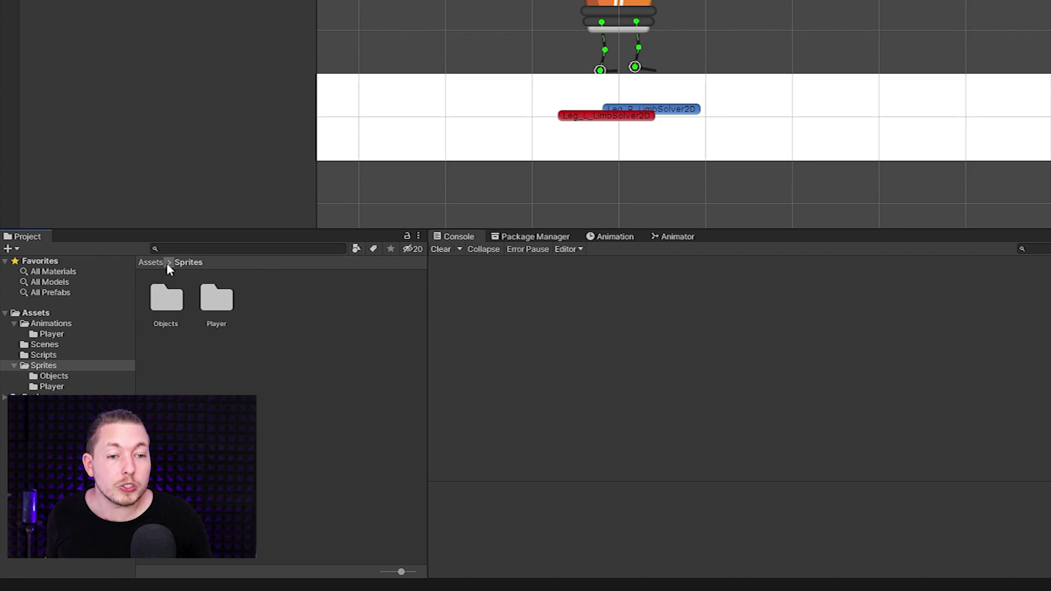
{"action": "left_click", "coordinate": [151, 263]}
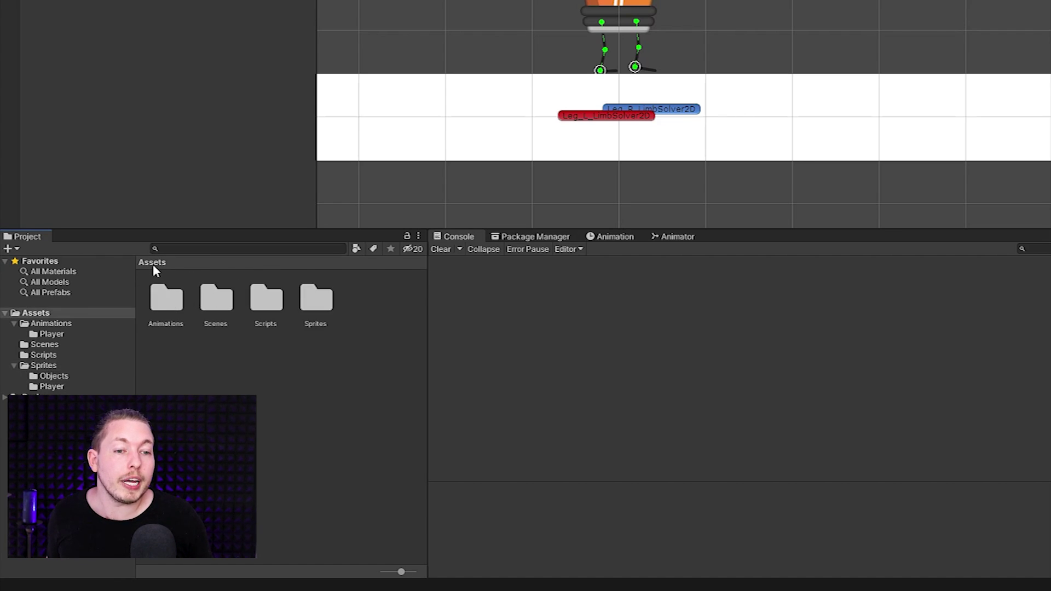
{"action": "double_click", "coordinate": [259, 298]}
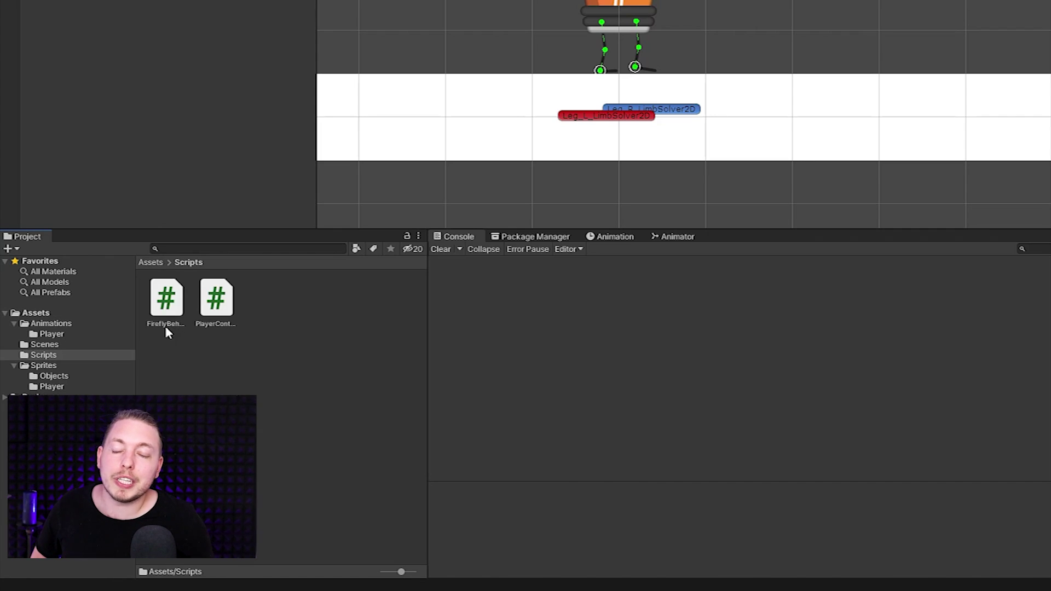
{"action": "left_click", "coordinate": [164, 324]}
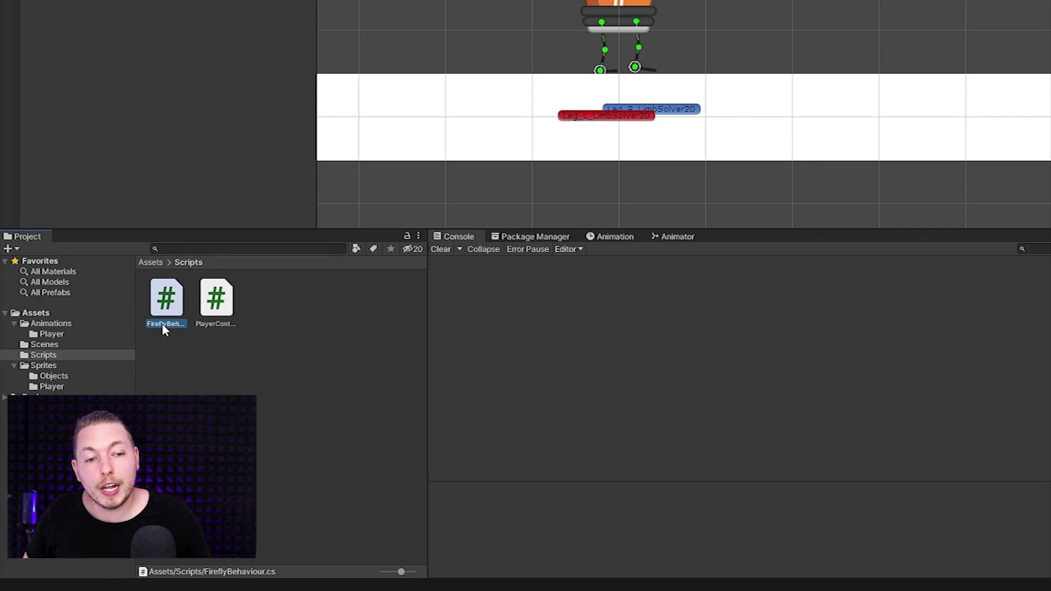
{"action": "left_click_drag", "start_coordinate": [248, 282], "coordinate": [73, 104]}
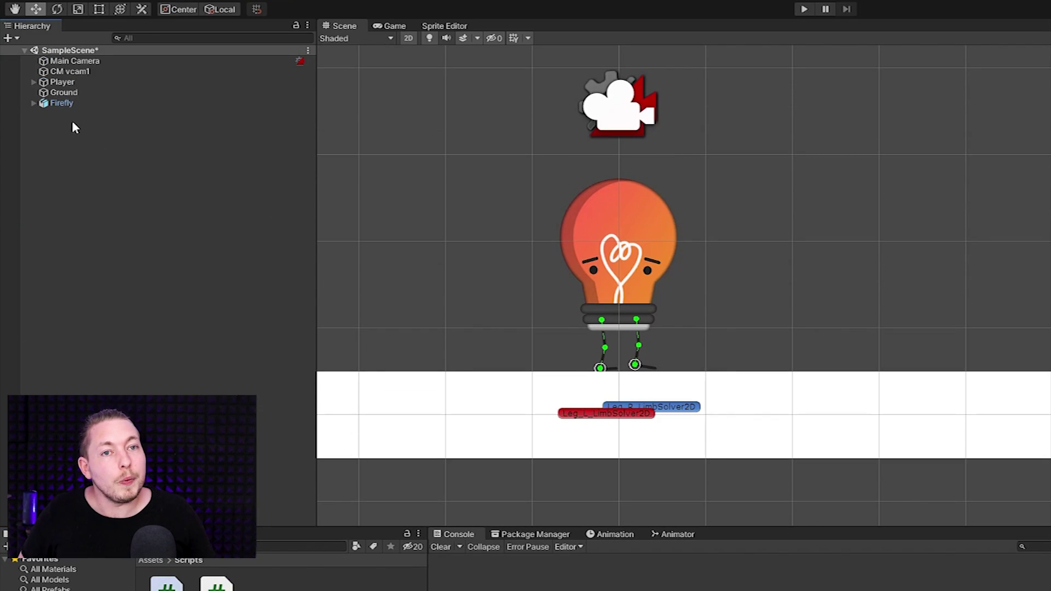
{"action": "left_click", "coordinate": [61, 103]}
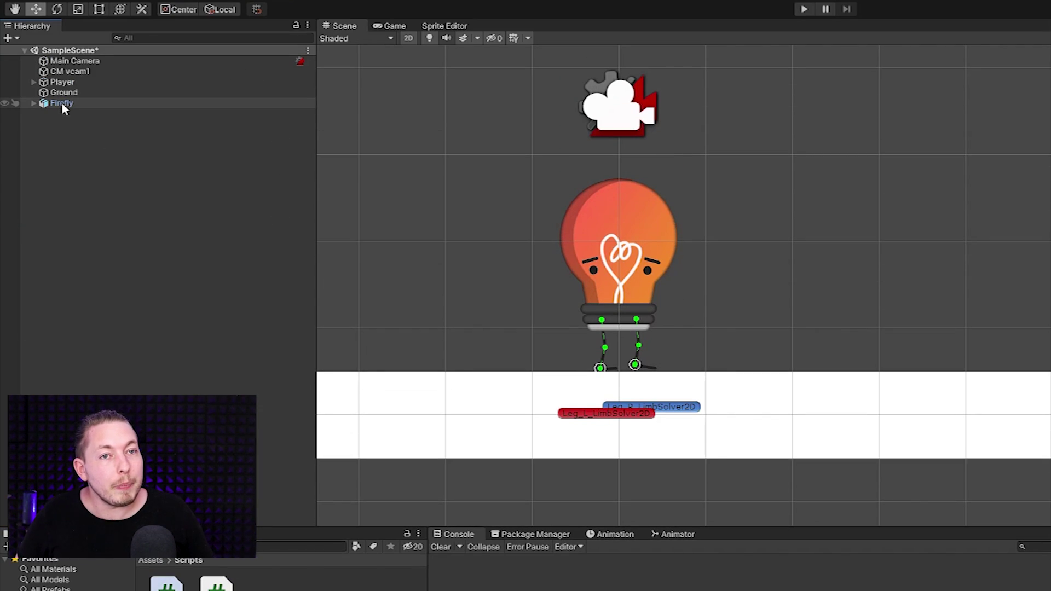
{"action": "left_click", "coordinate": [533, 8]}
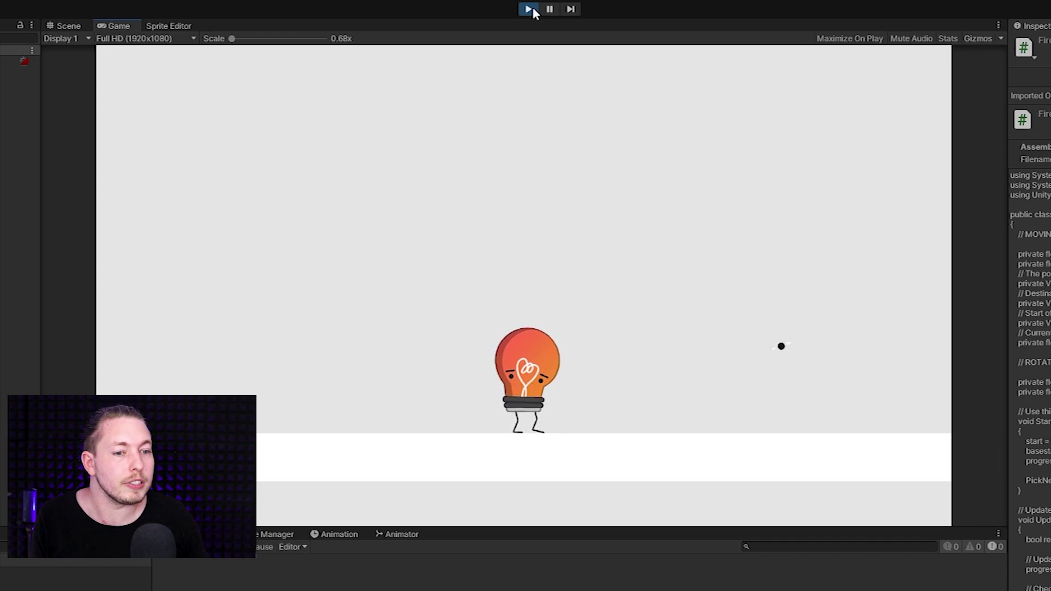
{"action": "left_click", "coordinate": [530, 8]}
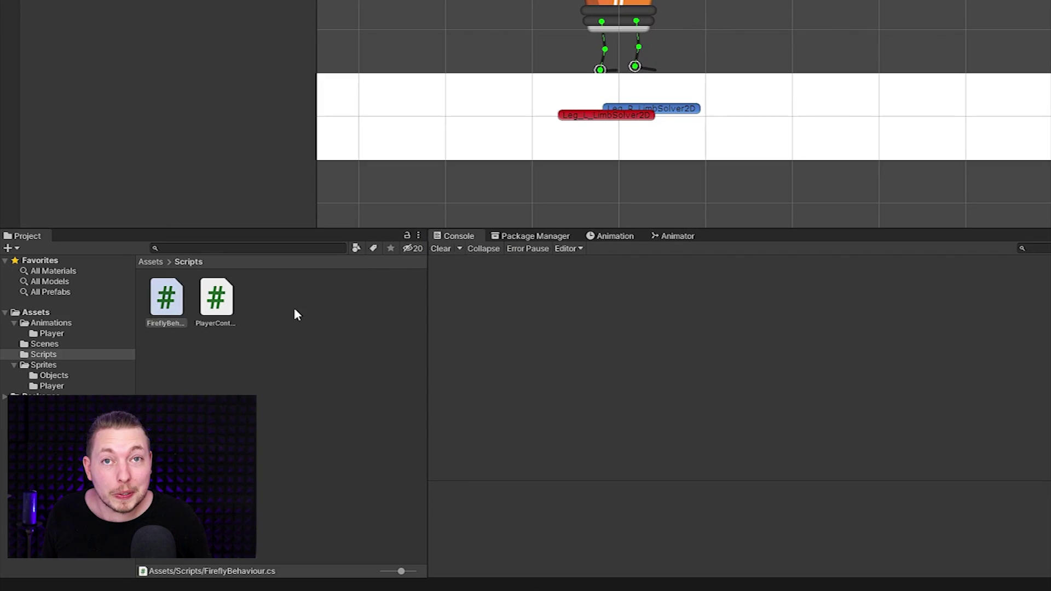
Create a C# script named FireflyController in the Scripts folder and open it in Visual Studio.
{"action": "right_click", "coordinate": [295, 309]}
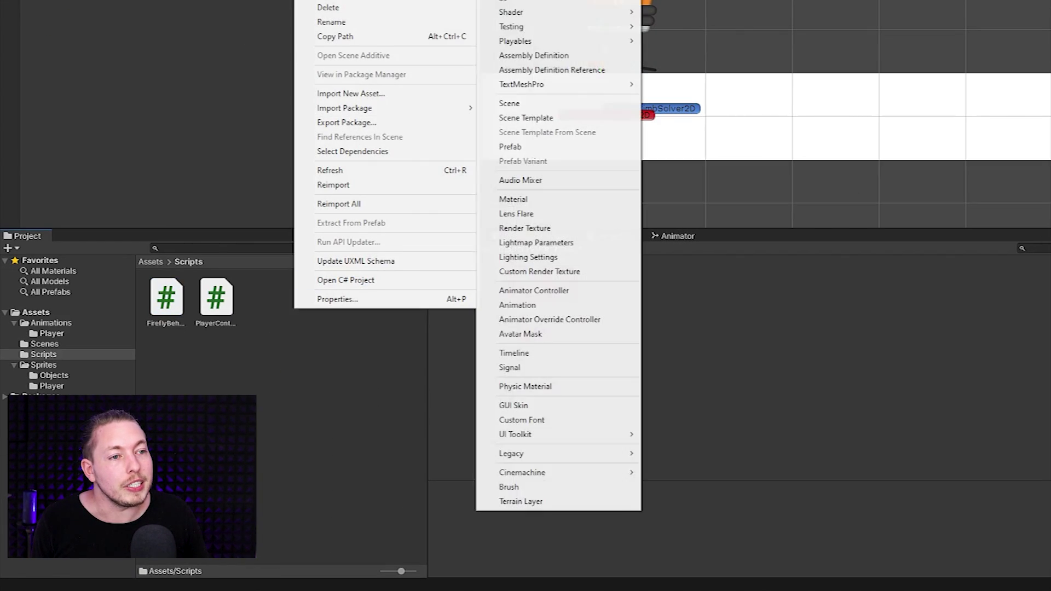
{"action": "left_click", "coordinate": [515, 1]}
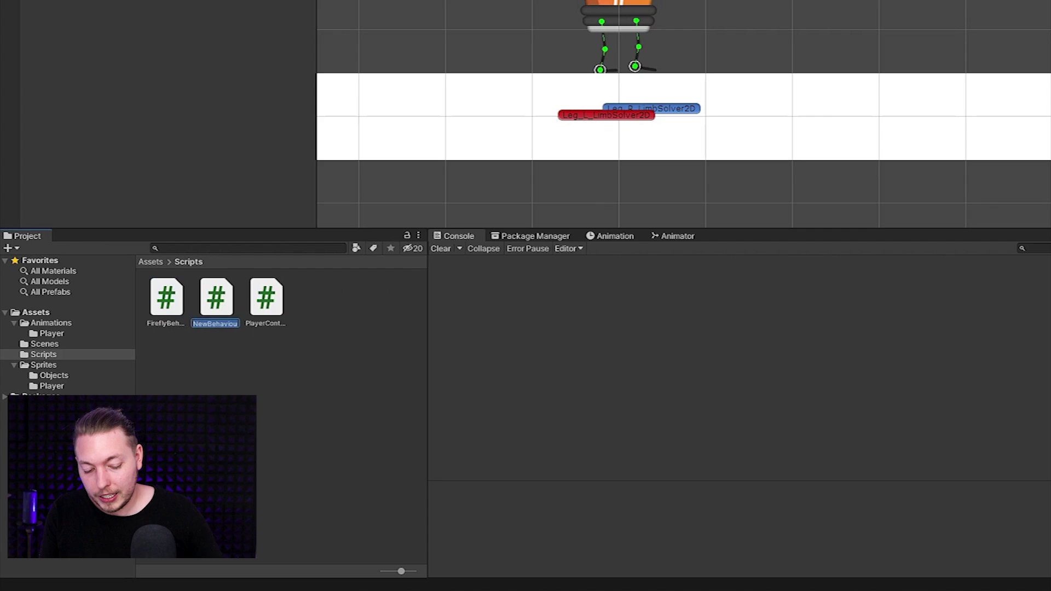
{"action": "type", "text": "F"}
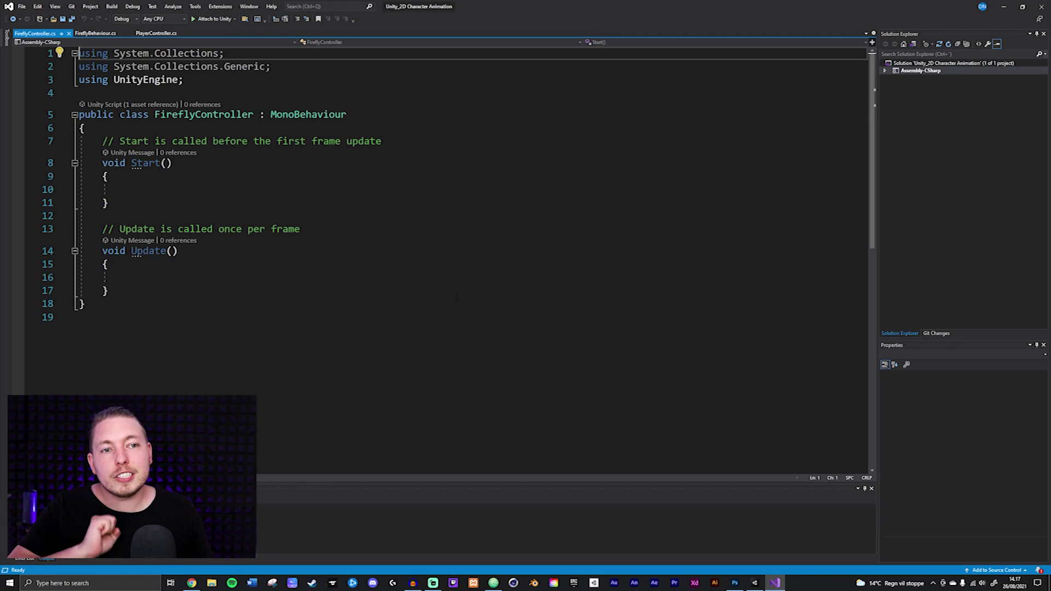
Delete the default Start and Update methods with their comments from the FireflyController class, leaving blank lines for new code.
{"action": "left_click_drag", "start_coordinate": [126, 291], "coordinate": [102, 141]}
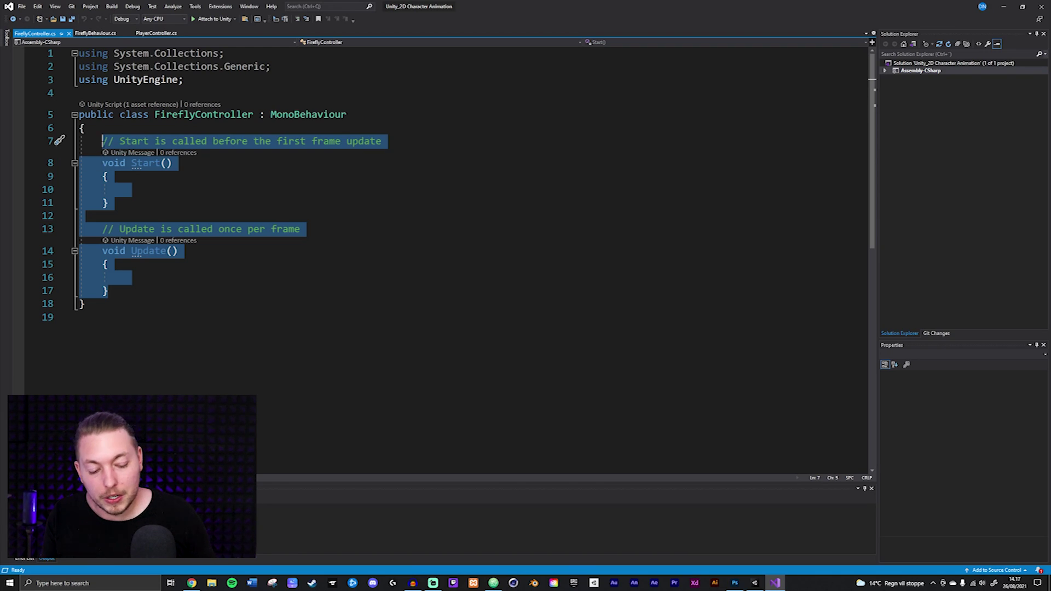
{"action": "key", "text": "BackSpace"}
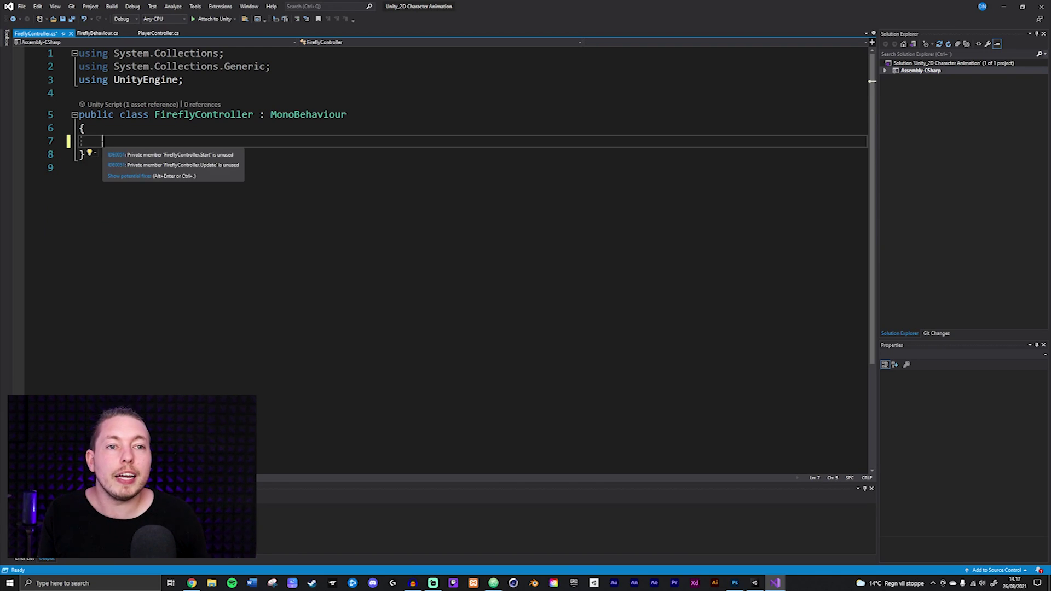
{"action": "key", "text": "Return"}
{"action": "key", "text": "Return"}
{"action": "key", "text": "Up"}
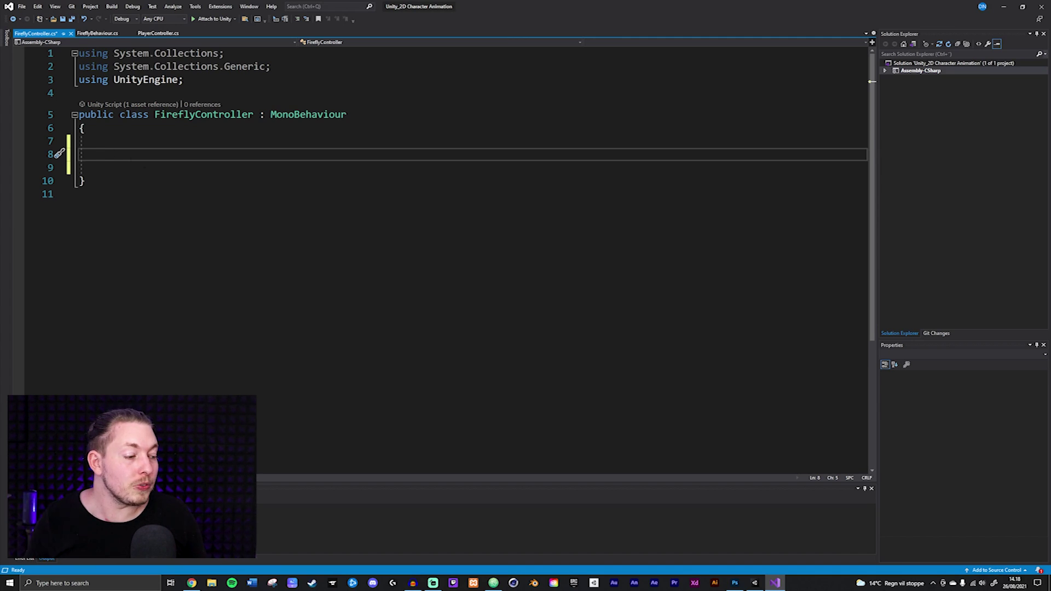
Switch to Unity and add a Circle Collider 2D component to the Firefly.
{"action": "left_click", "coordinate": [755, 583]}
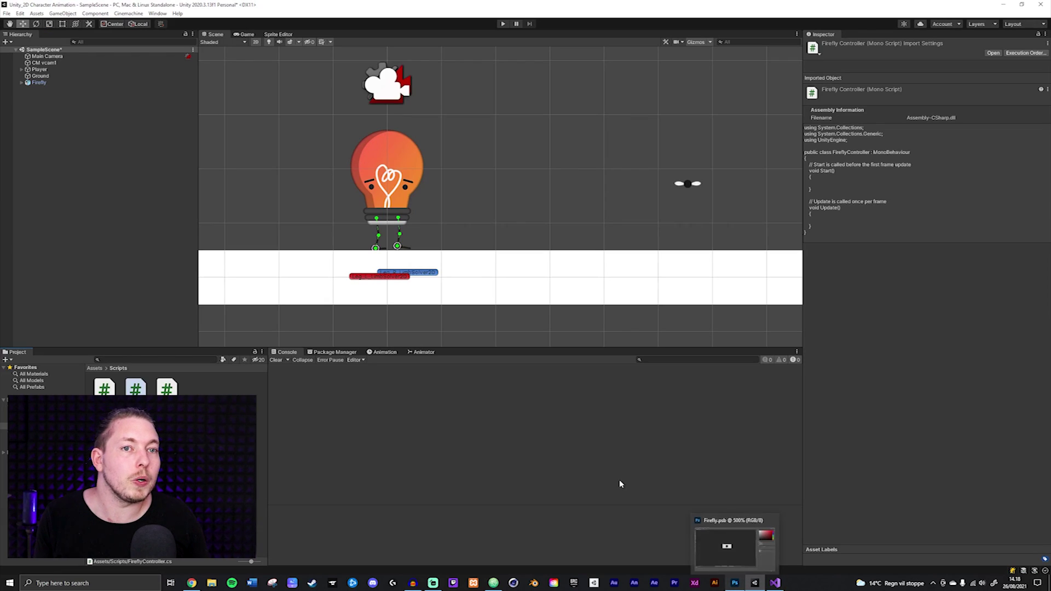
{"action": "left_click", "coordinate": [73, 82]}
{"action": "left_click", "coordinate": [925, 137]}
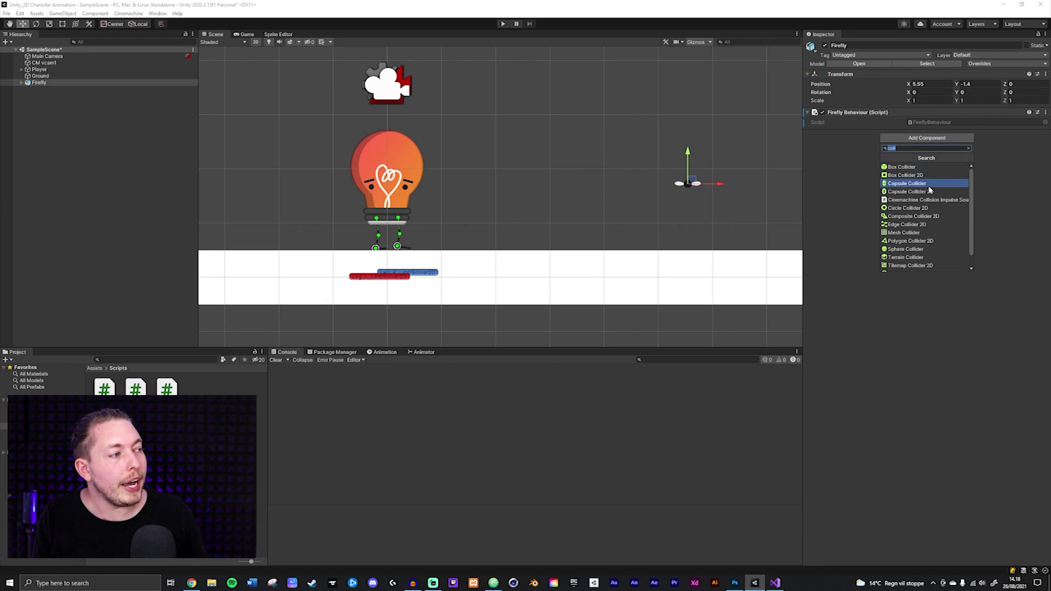
{"action": "left_click", "coordinate": [925, 209]}
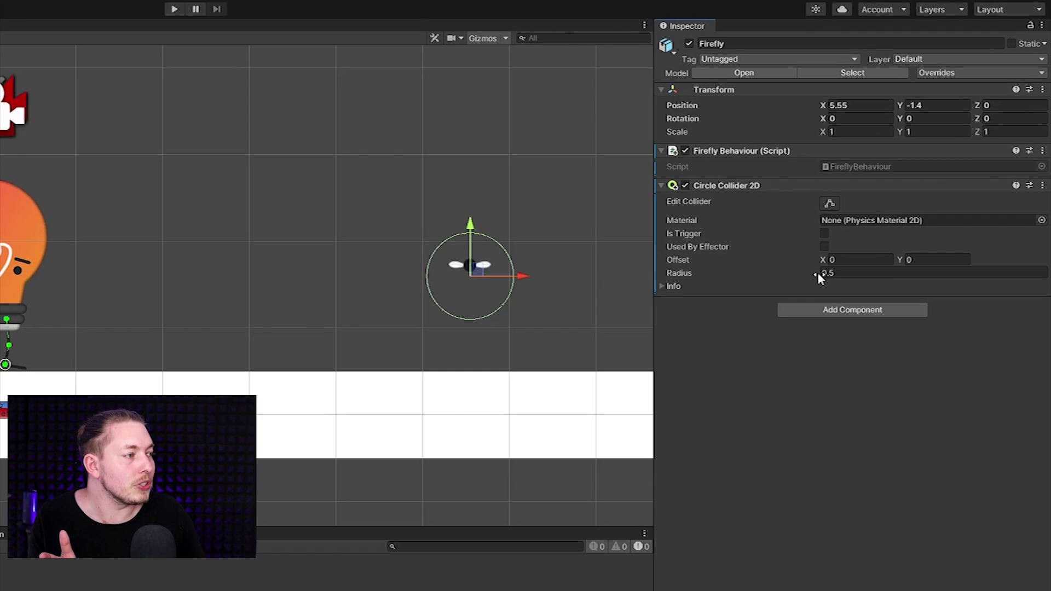
Set the radius of the Firefly's Circle Collider 2D to 0.12.
{"action": "left_click", "coordinate": [817, 272]}
{"action": "type", "text": "0.15"}
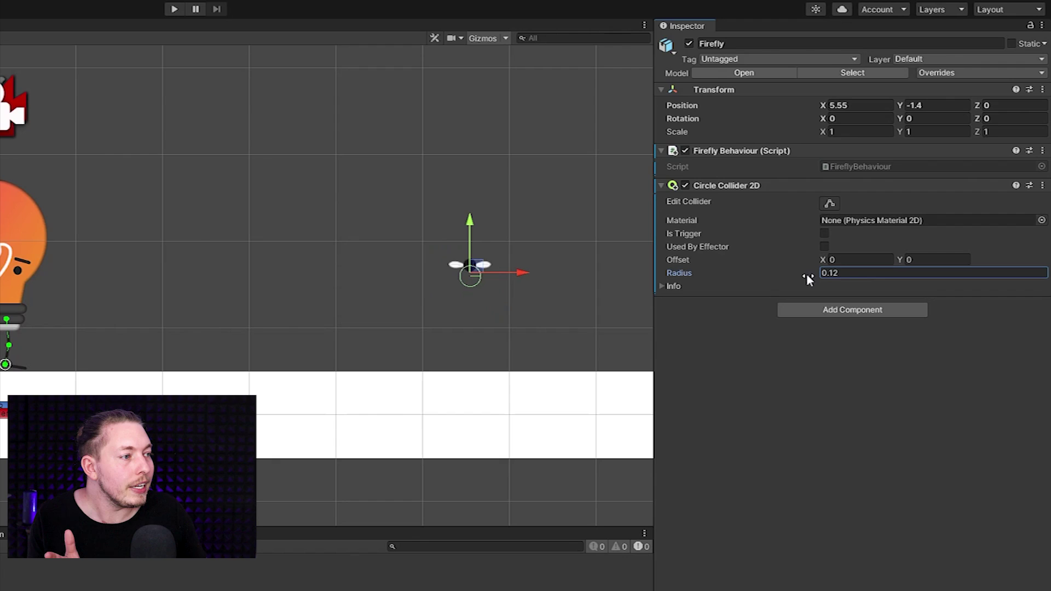
{"action": "scroll", "coordinate": [473, 271], "scroll_direction": "up", "scroll_amount": 3}
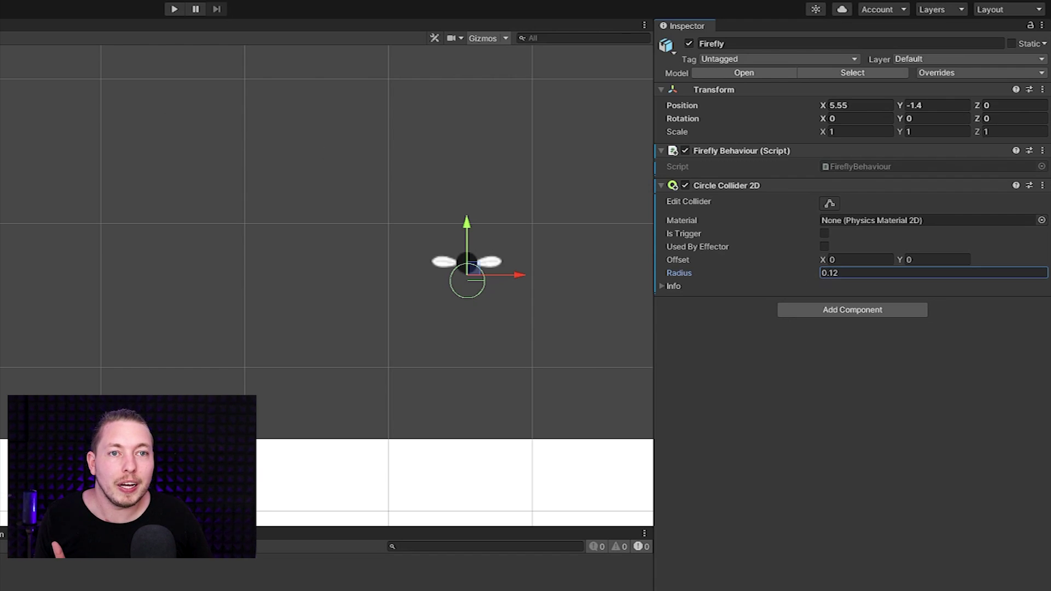
{"action": "key", "text": "Return"}
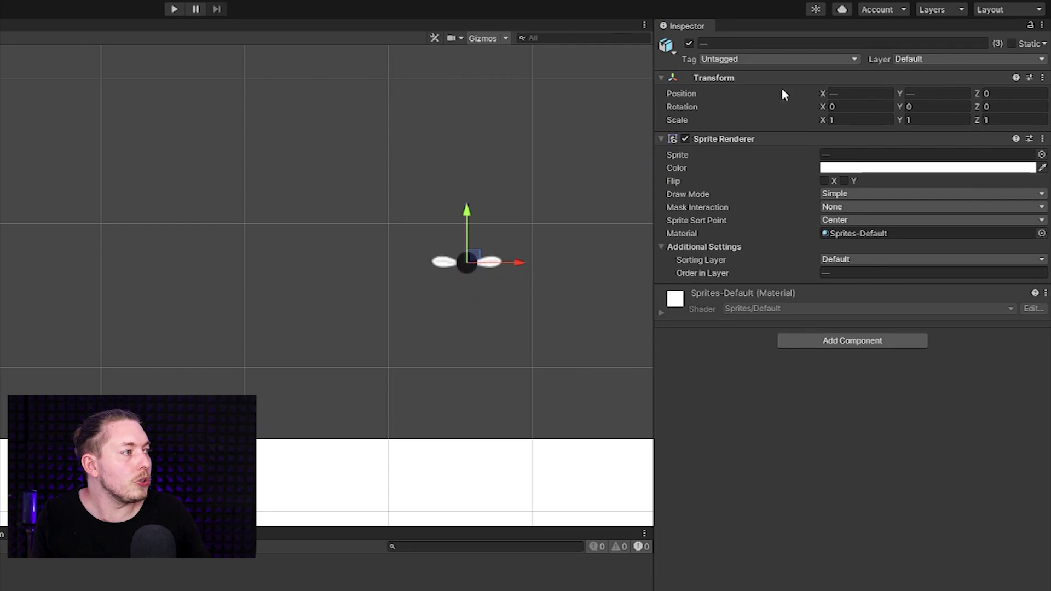
Set the Y position of the Firefly's three child sprites to 0.
{"action": "left_click", "coordinate": [938, 94]}
{"action": "type", "text": "0"}
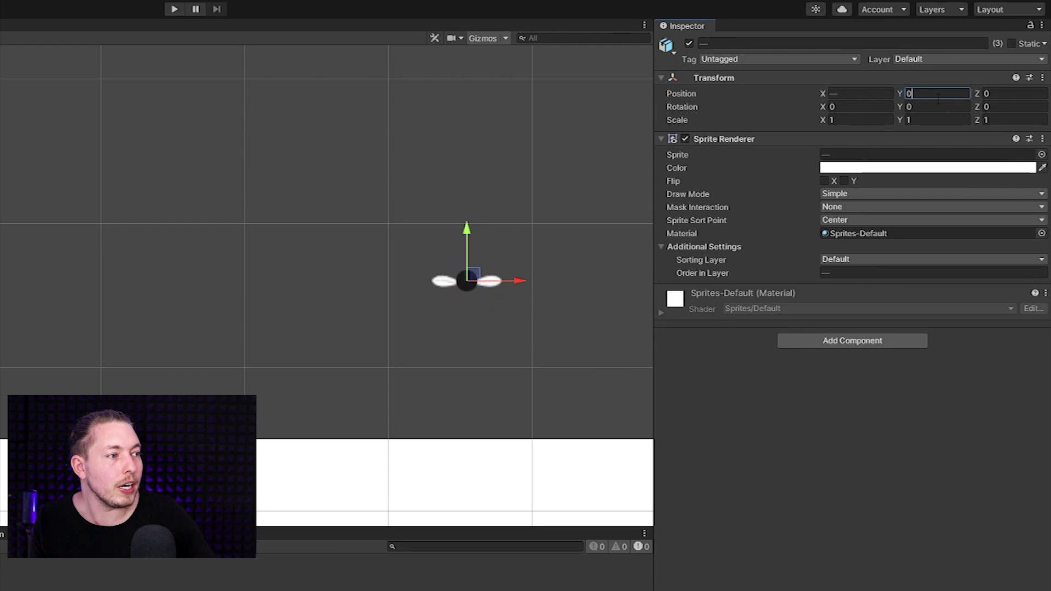
Set the radius of the Firefly's Circle Collider 2D to 0.15 and make the collider a trigger.
{"action": "left_click", "coordinate": [1, 225]}
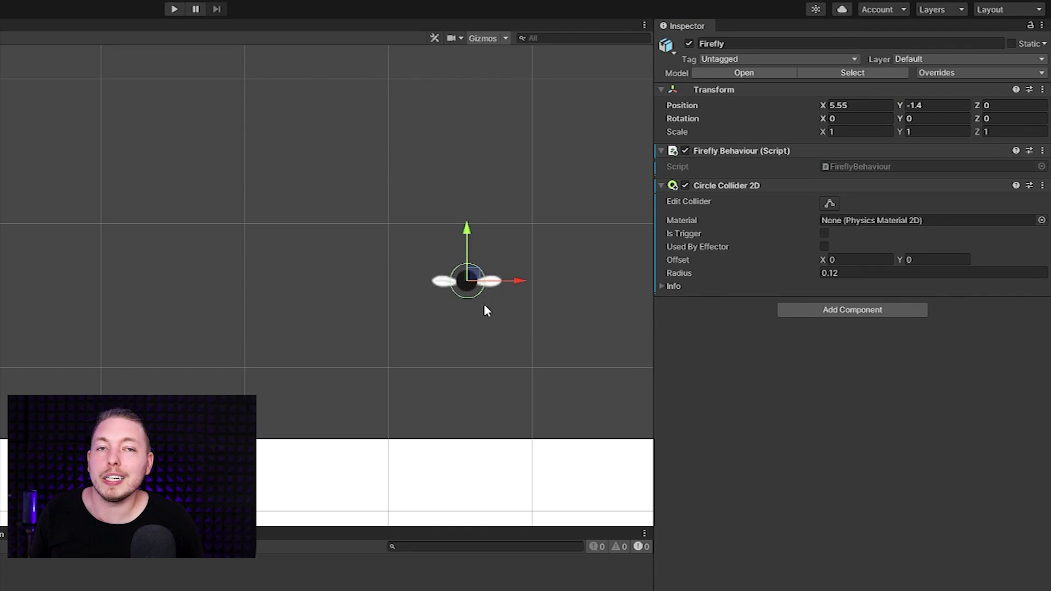
{"action": "left_click", "coordinate": [832, 272]}
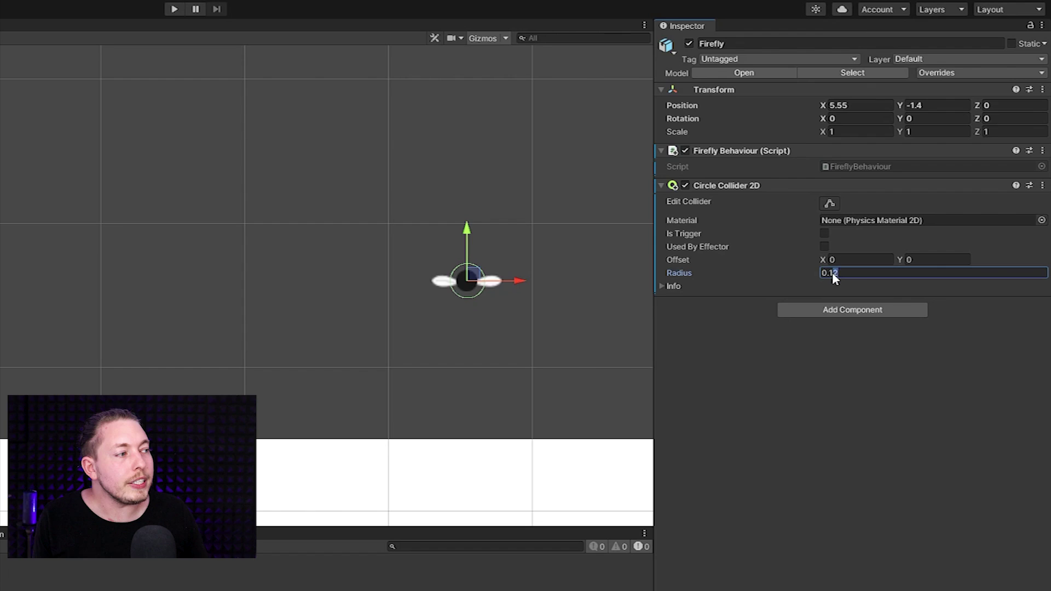
{"action": "type", "text": "5"}
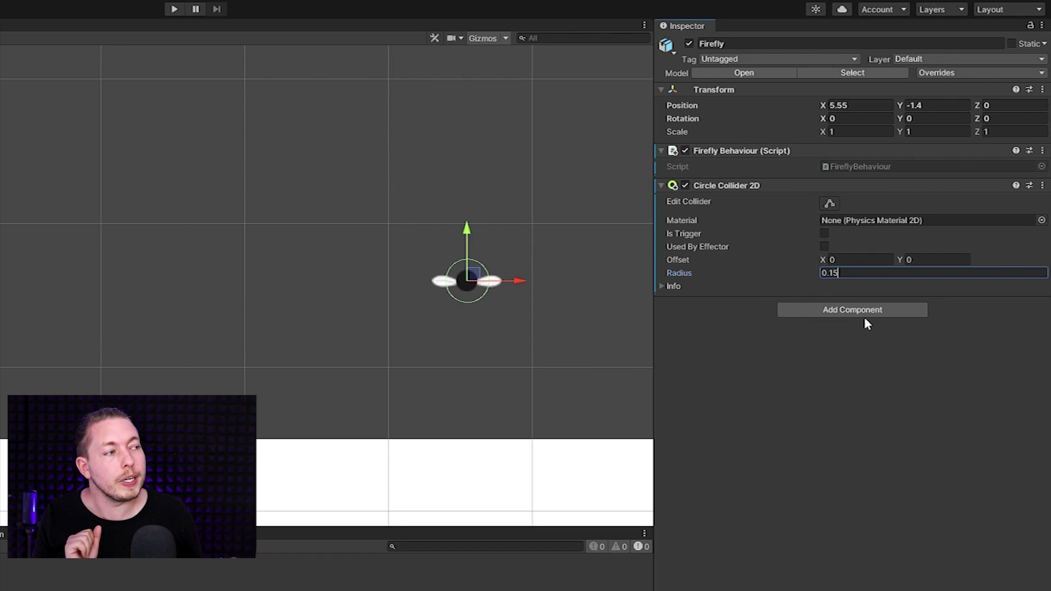
{"action": "left_click", "coordinate": [824, 234]}
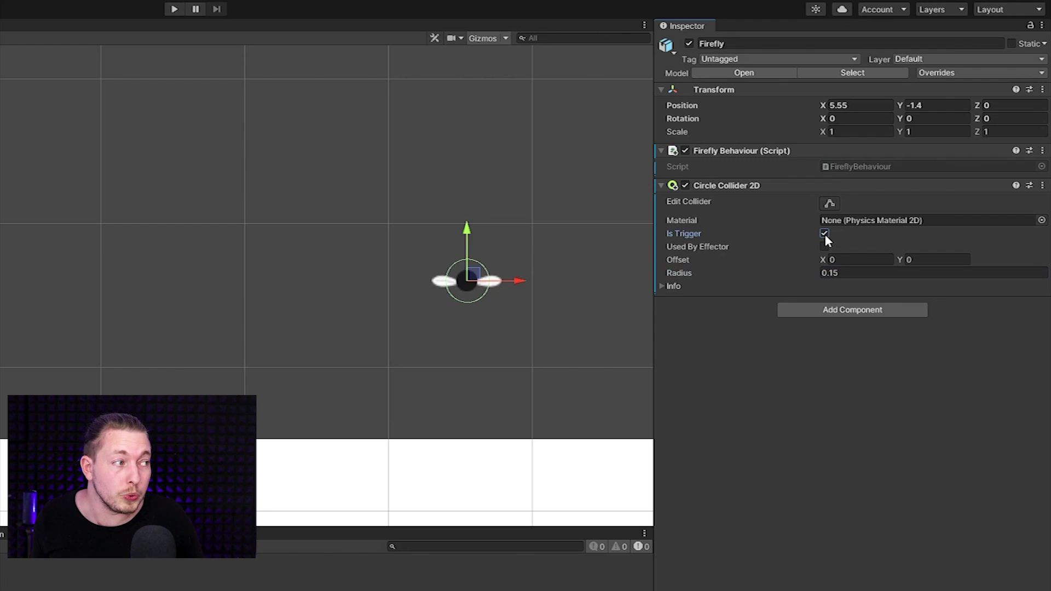
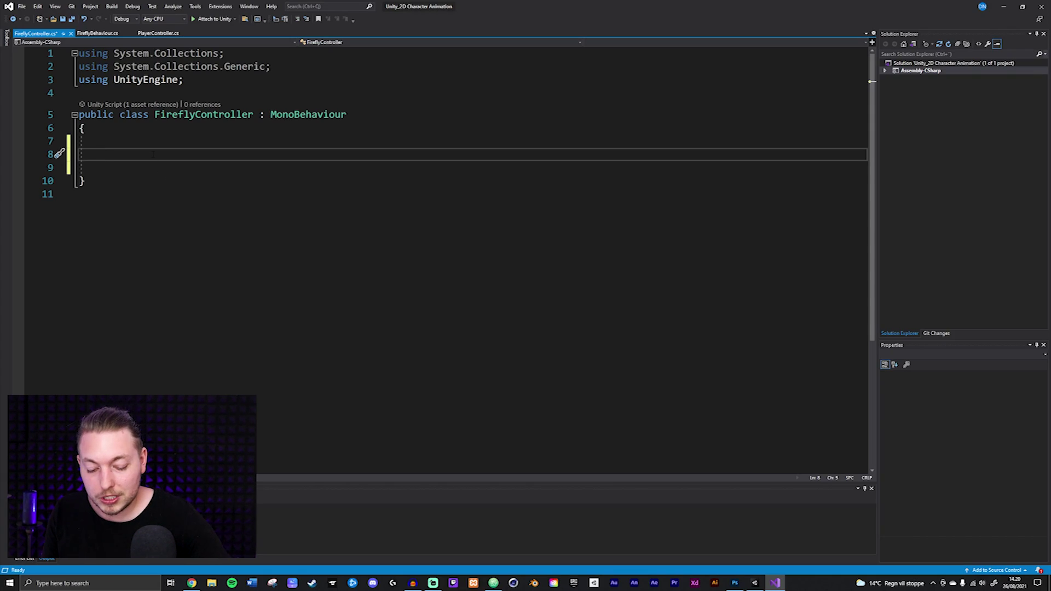
Add a private OnTriggerEnter2D(Collider2D collision) method to the FireflyController class in Visual Studio.
{"action": "type", "text": "ont"}
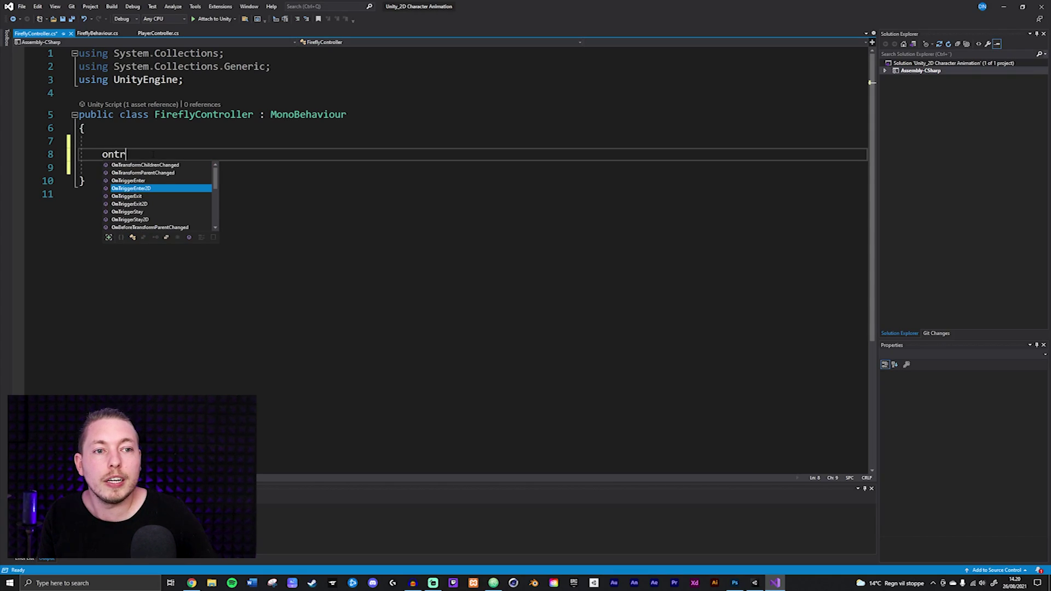
{"action": "type", "text": "r"}
{"action": "key", "text": "Tab"}
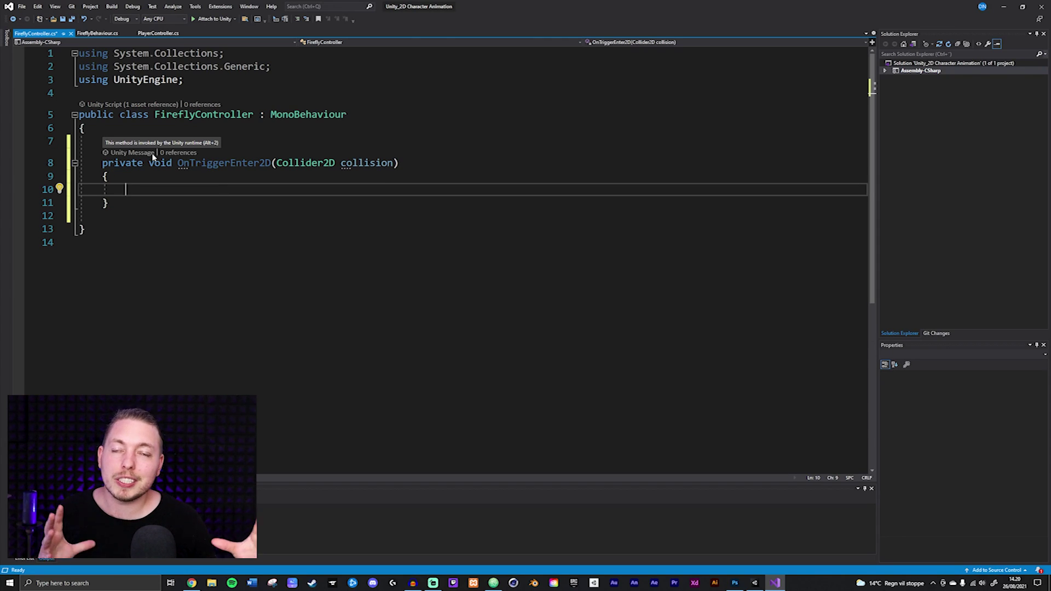
Insert an if statement with an empty condition and an empty block inside the OnTriggerEnter2D method.
{"action": "double_click", "coordinate": [366, 163]}
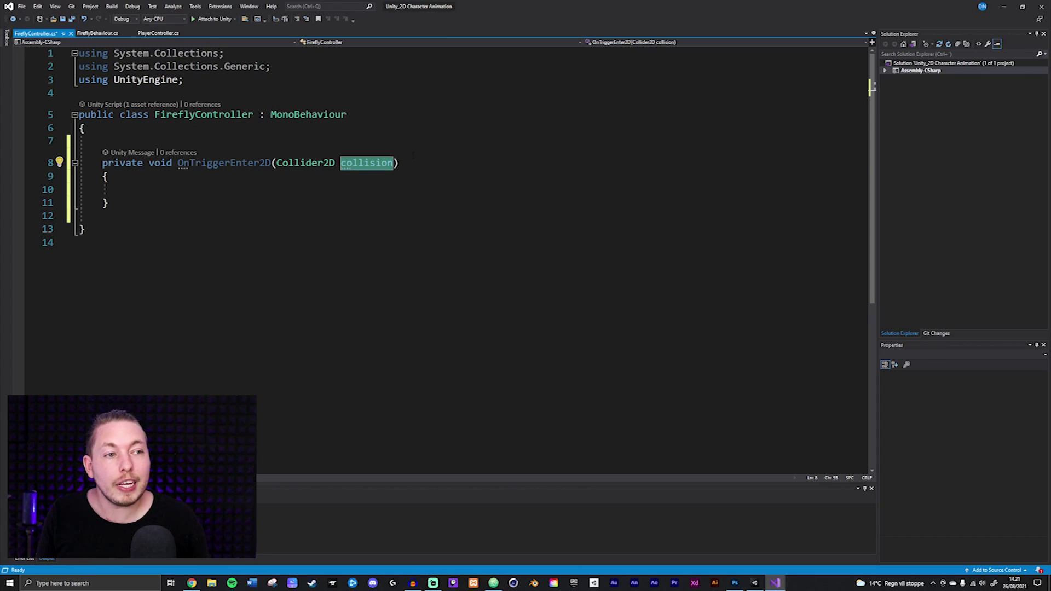
{"action": "left_click", "coordinate": [413, 163]}
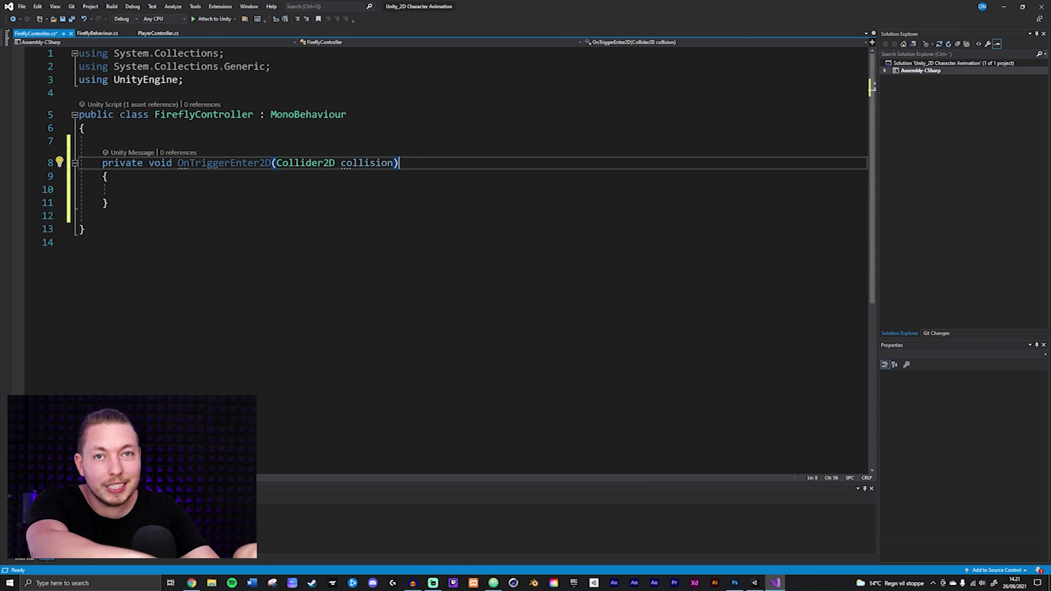
{"action": "key", "text": "Down"}
{"action": "key", "text": "Down"}
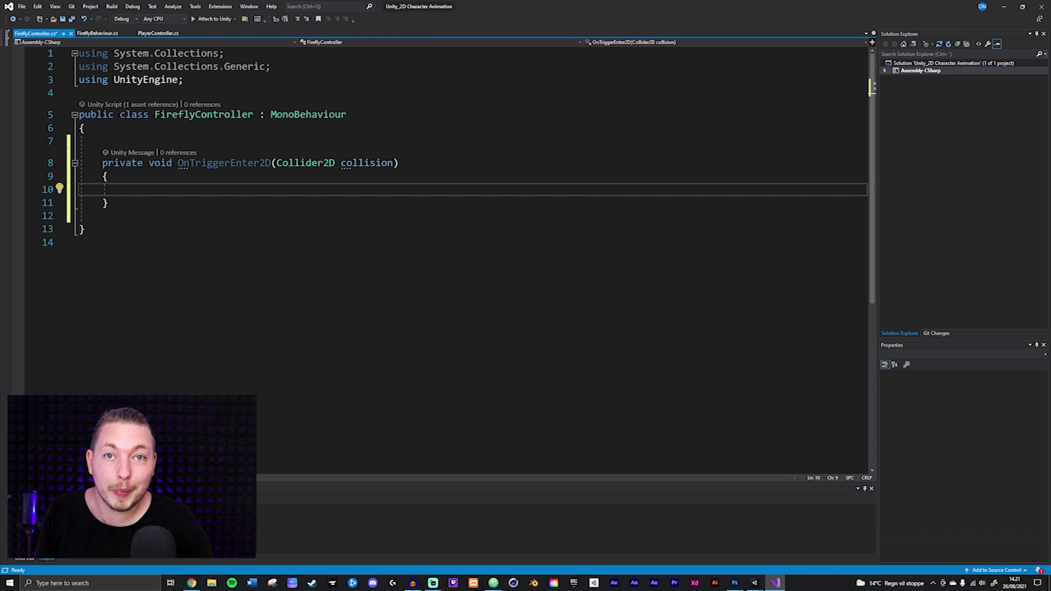
{"action": "type", "text": "if"}
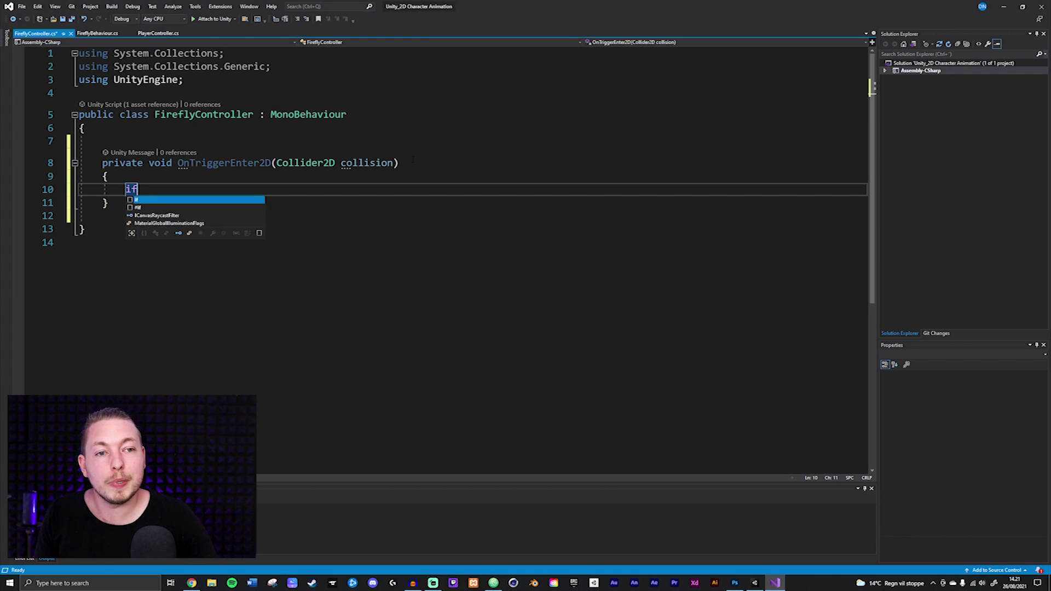
{"action": "type", "text": "()"}
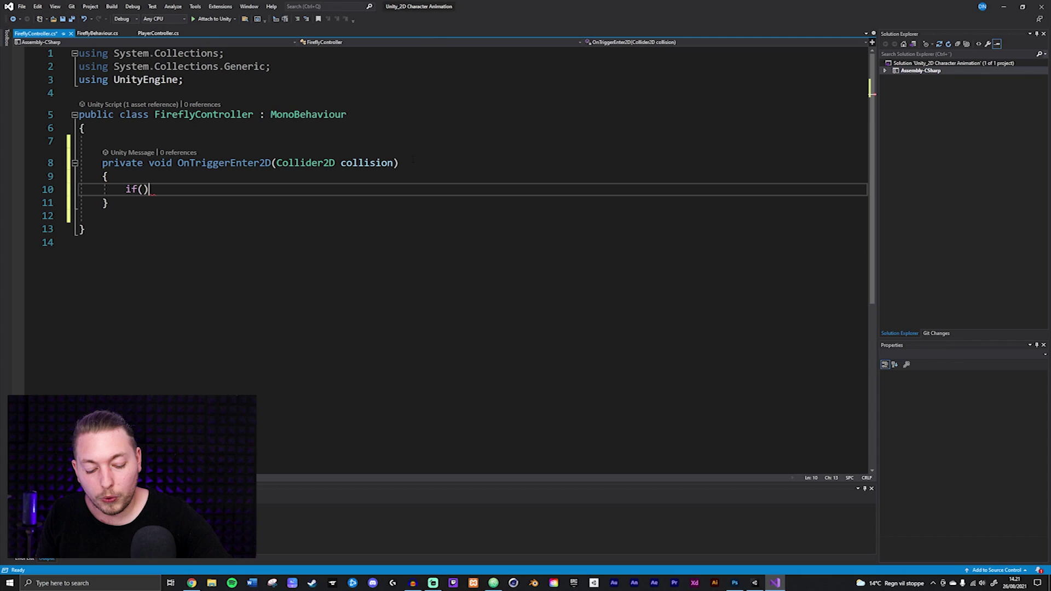
{"action": "type", "text": "{"}
{"action": "key", "text": "Return"}
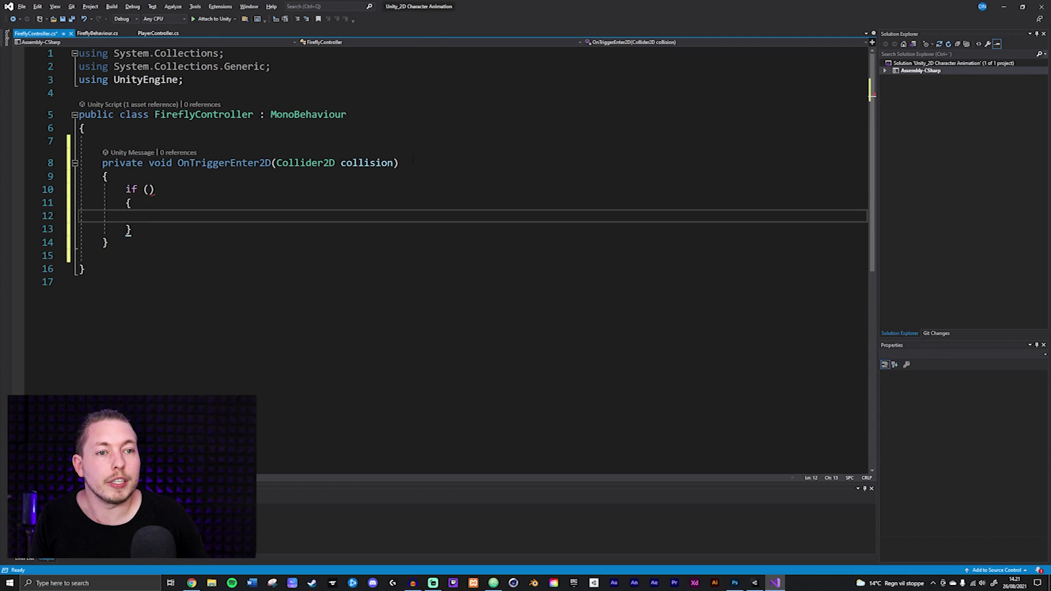
Enter collision.tag == "Player" as the if condition and save the script.
{"action": "left_click", "coordinate": [149, 189]}
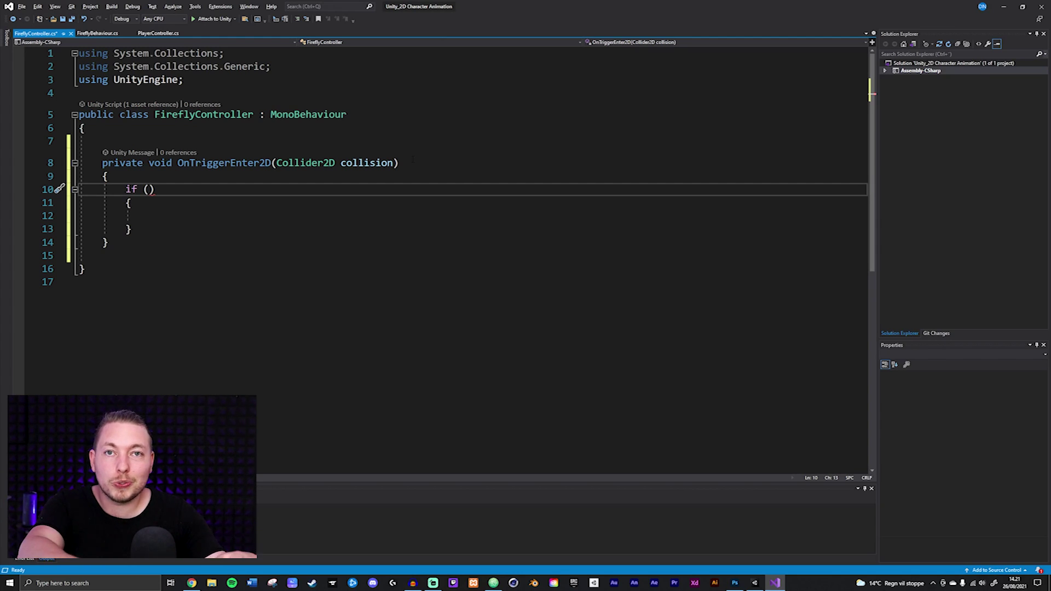
{"action": "key", "text": "ctrl+space"}
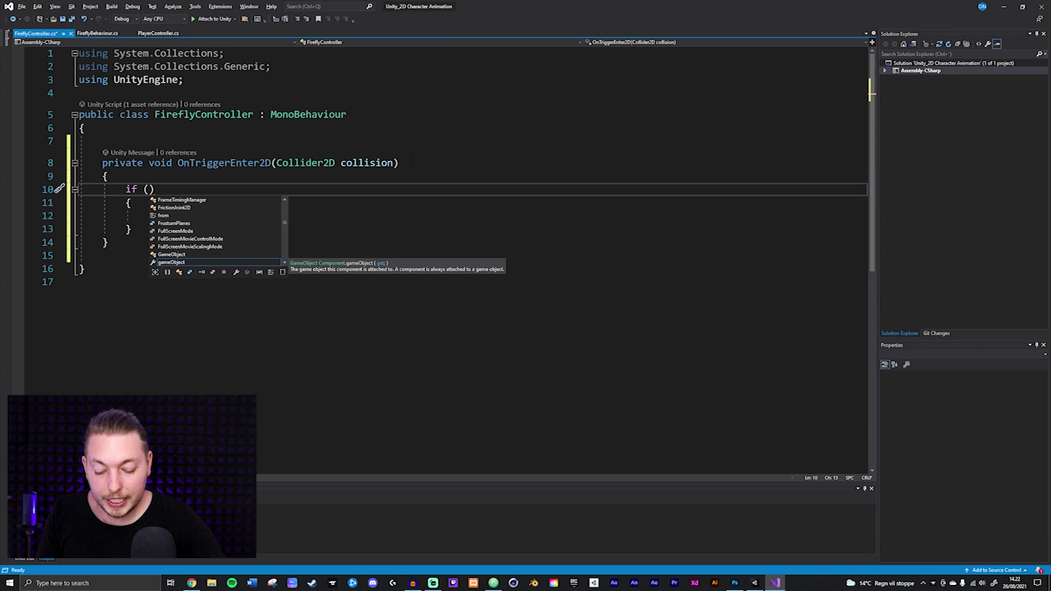
{"action": "type", "text": "collision"}
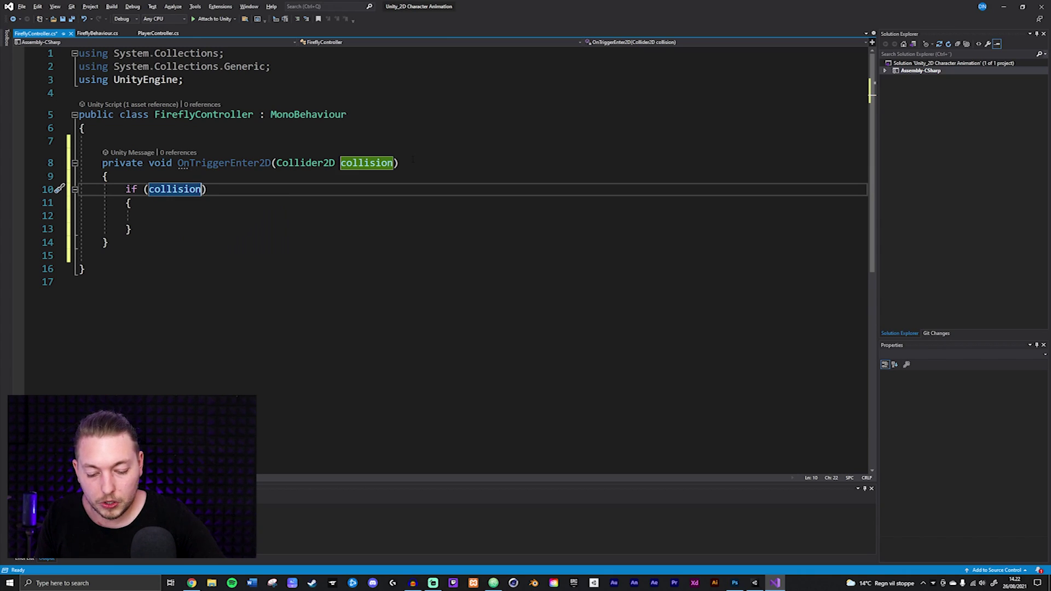
{"action": "type", "text": ".tag "}
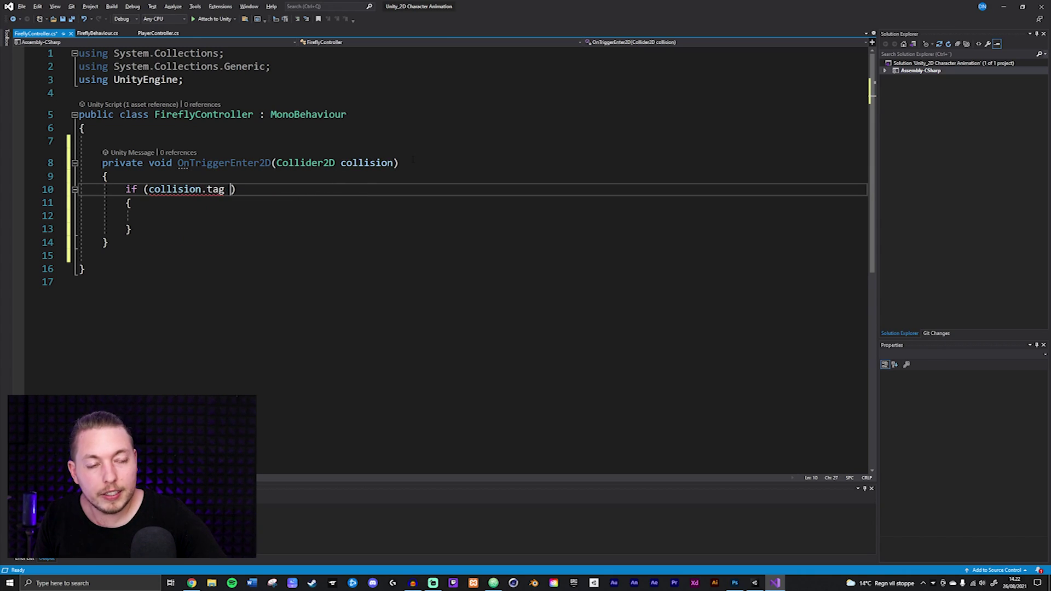
{"action": "type", "text": "== \""}
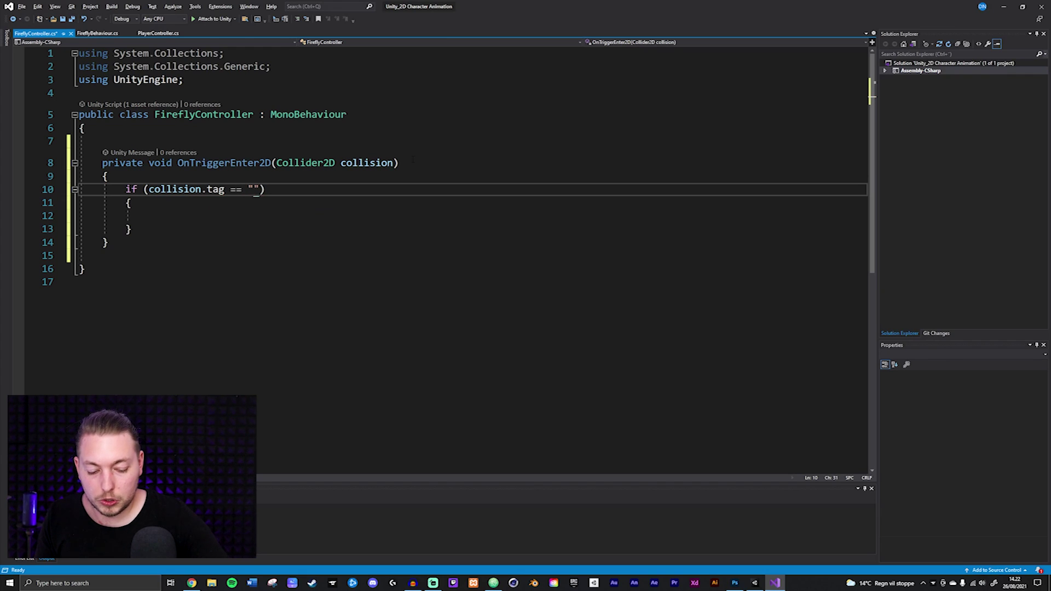
{"action": "type", "text": "Player"}
{"action": "key", "text": "ctrl+s"}
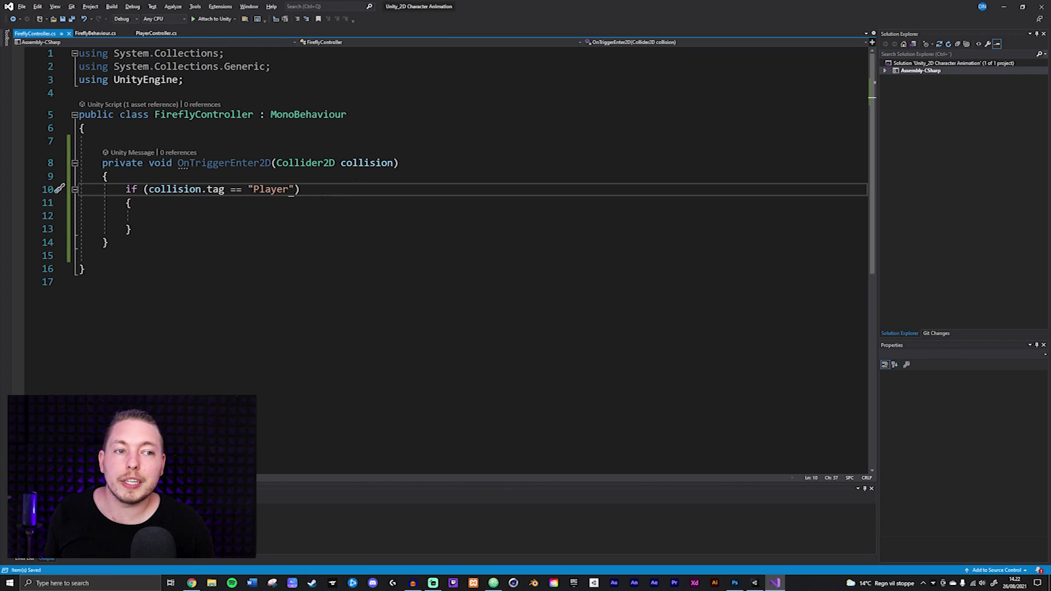
Add Destroy(gameObject); inside the if block and save the FireflyController script.
{"action": "left_click", "coordinate": [305, 207]}
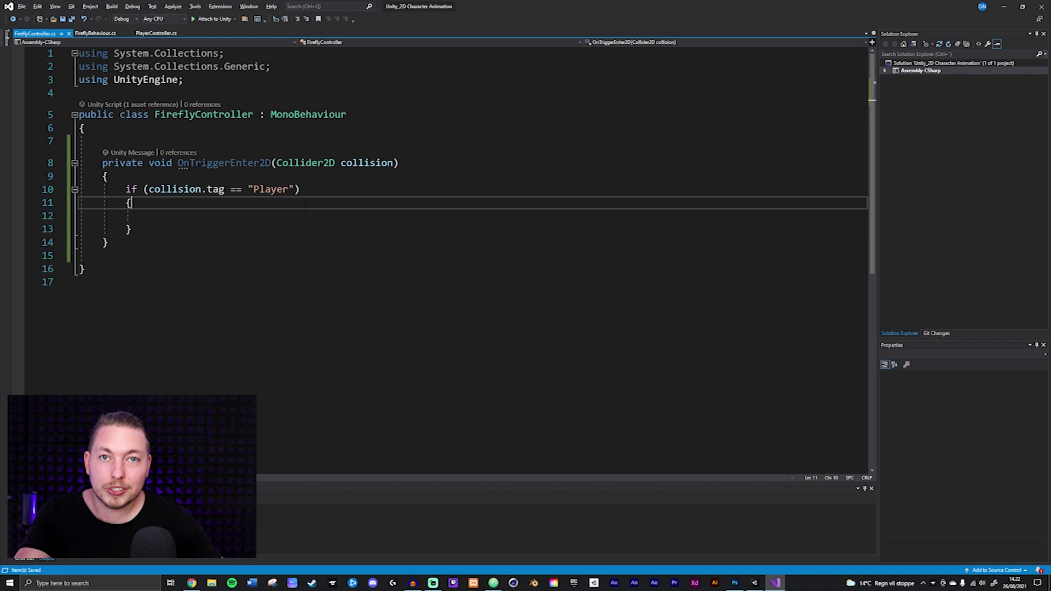
{"action": "left_click", "coordinate": [302, 218]}
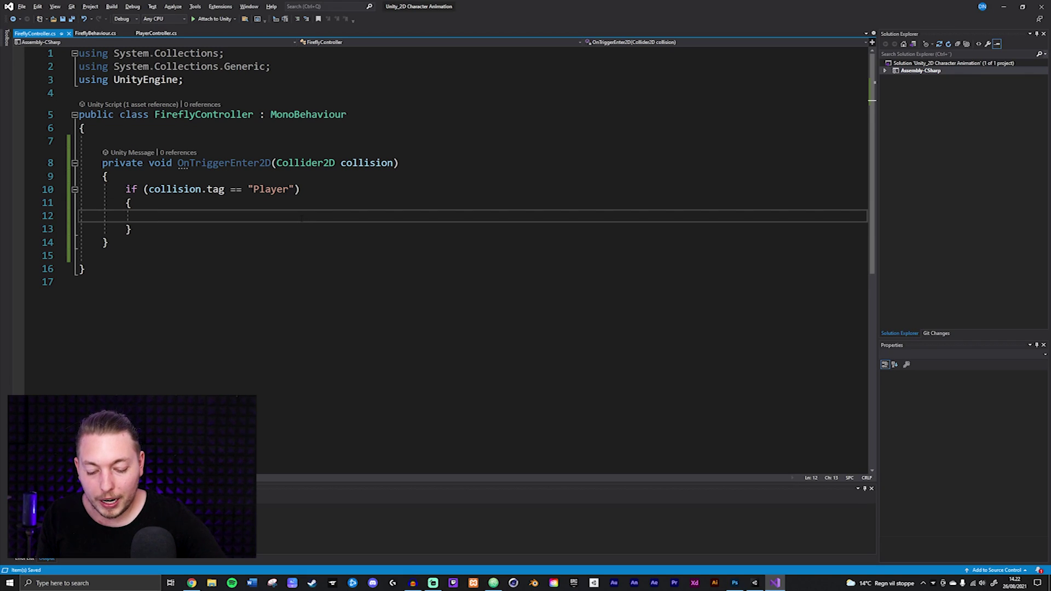
{"action": "type", "text": "Destroy();"}
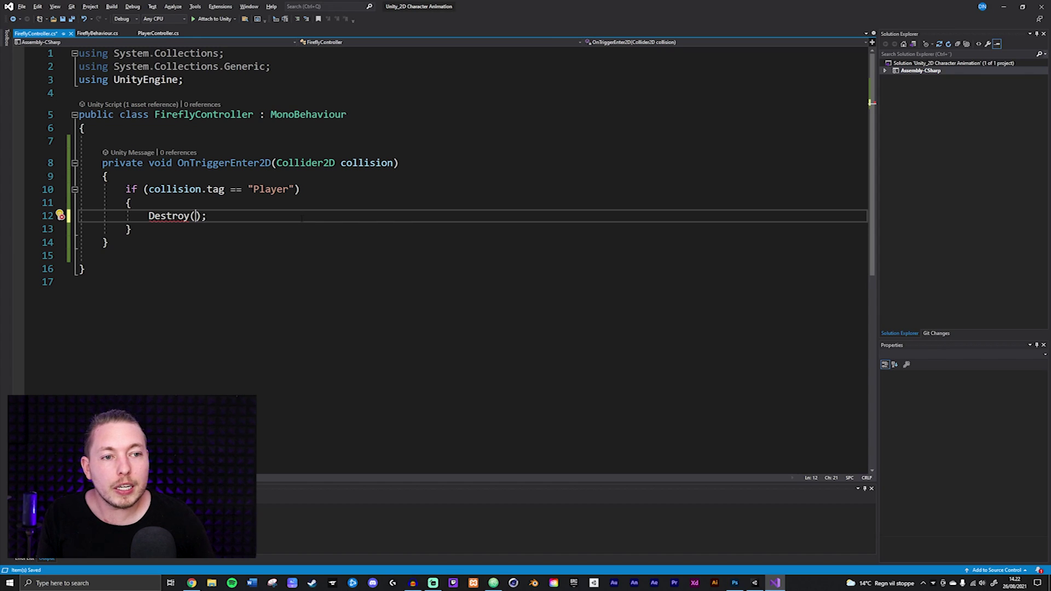
{"action": "type", "text": "gameObject"}
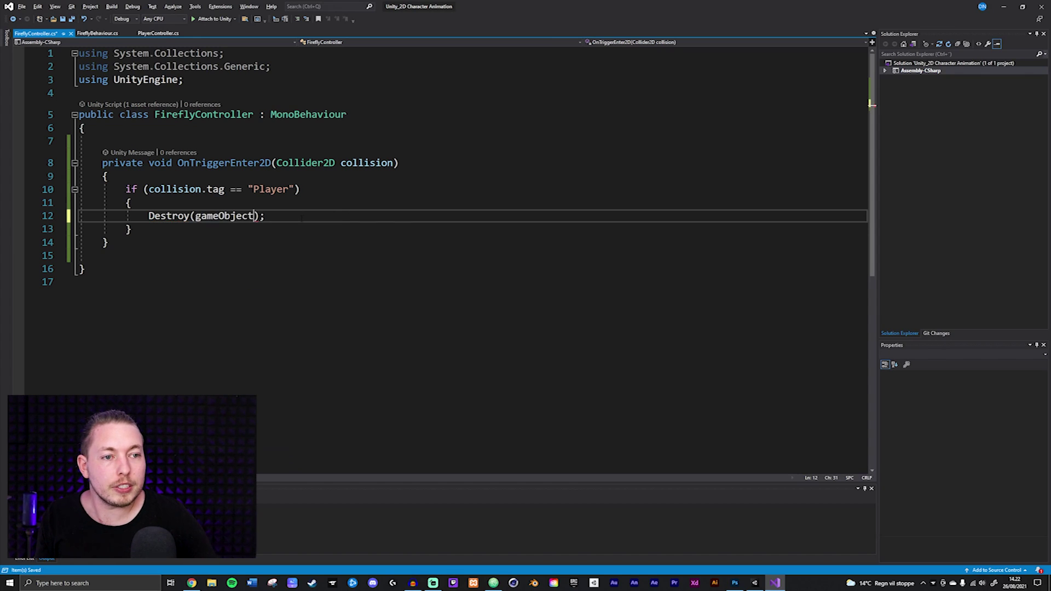
{"action": "key", "text": "ctrl+s"}
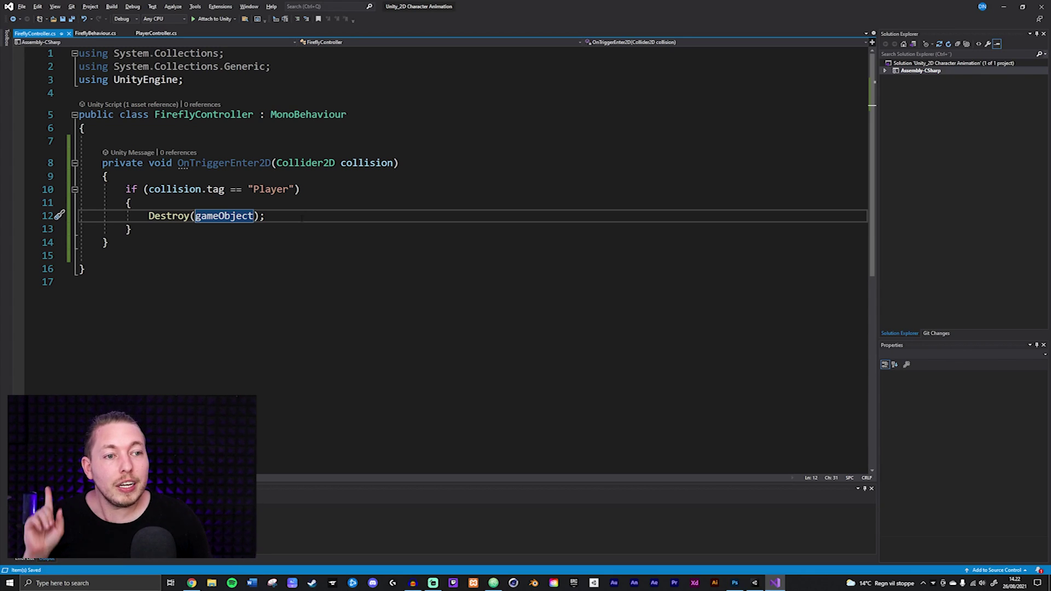
{"action": "left_click", "coordinate": [301, 217]}
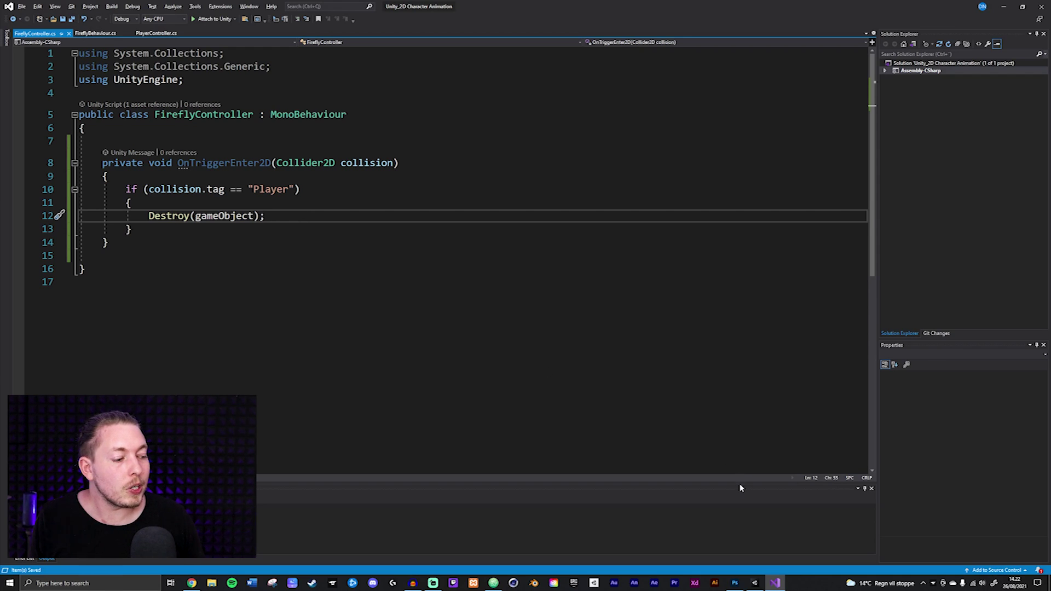
Switch to Unity, run the scene, walk the player back and forth across the Firefly, and stop the game.
{"action": "left_click", "coordinate": [755, 583]}
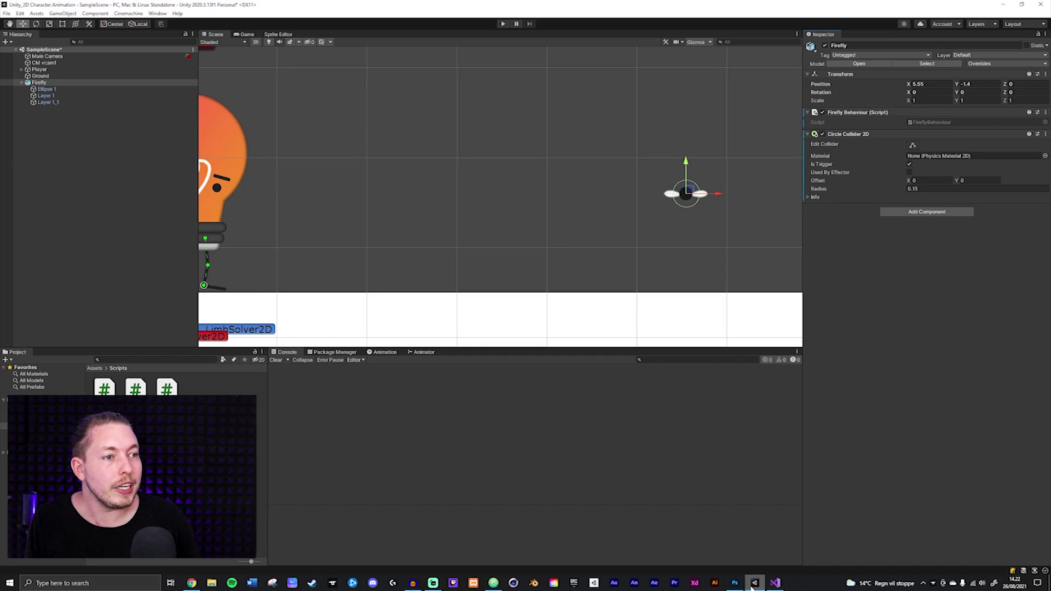
{"action": "left_click", "coordinate": [504, 24]}
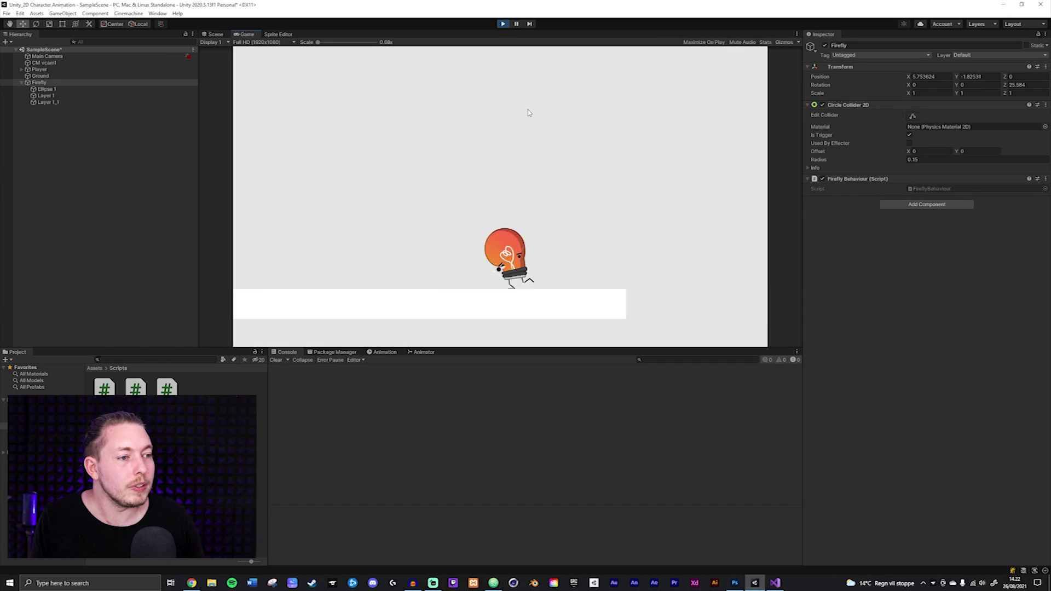
{"action": "key", "text": "a"}
{"action": "key", "text": "d"}
{"action": "key", "text": "a"}
{"action": "key", "text": "d"}
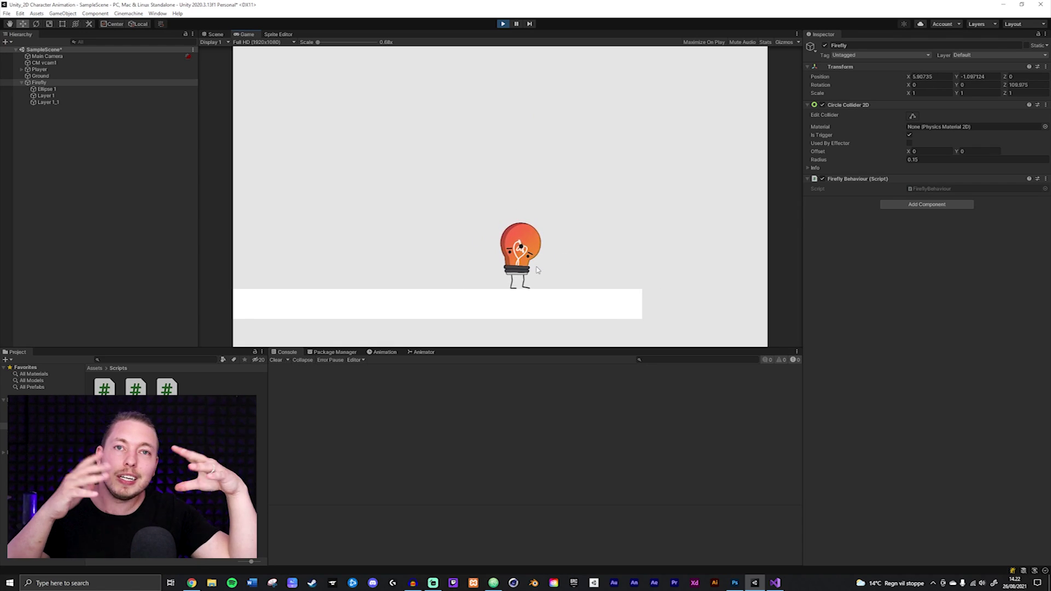
{"action": "left_click", "coordinate": [503, 24]}
Assign the Player tag to the Player object.
{"action": "left_click", "coordinate": [164, 70]}
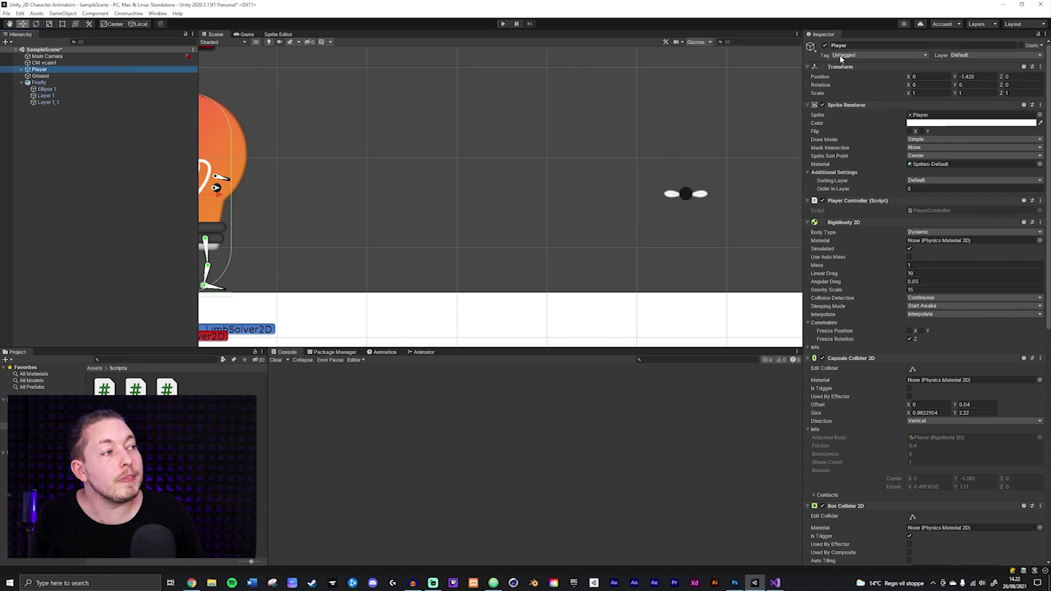
{"action": "left_click", "coordinate": [859, 55]}
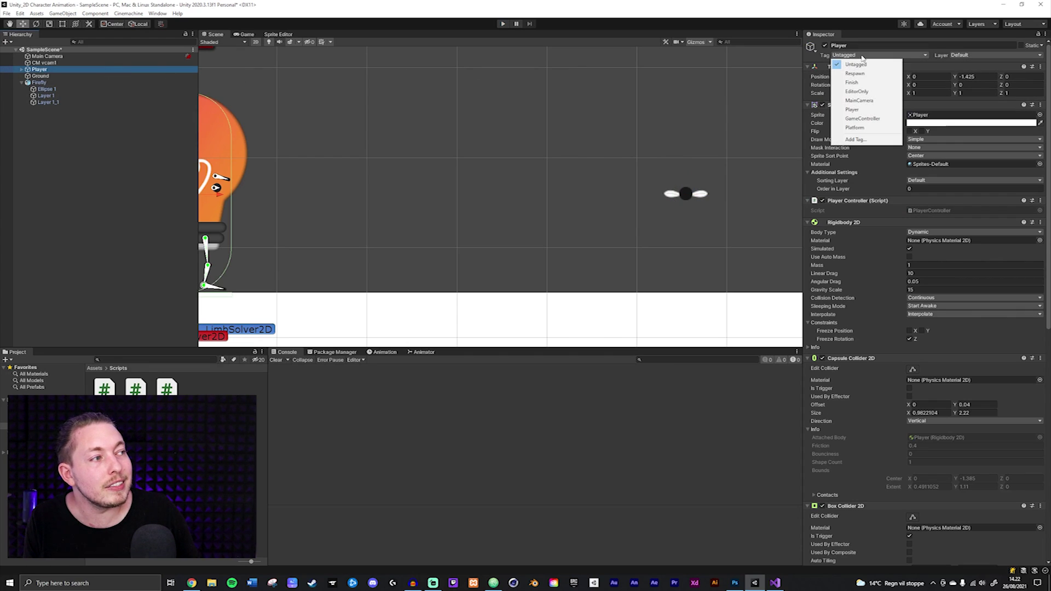
{"action": "left_click", "coordinate": [866, 112]}
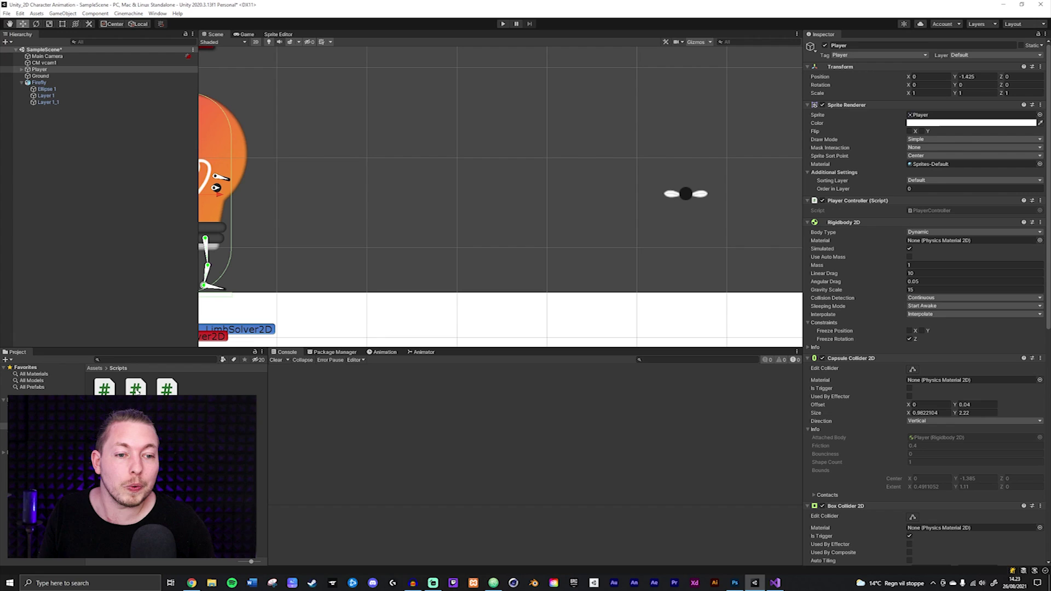
Attach the FireflyController script to the Firefly object and run the scene to test it.
{"action": "left_click_drag", "start_coordinate": [136, 390], "coordinate": [156, 322]}
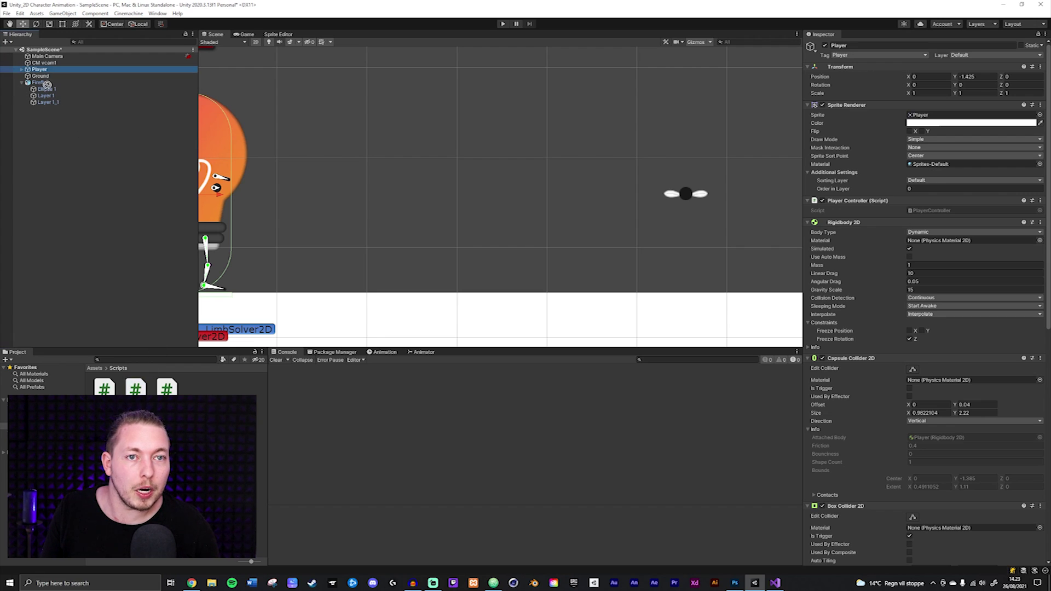
{"action": "left_click_drag", "start_coordinate": [47, 85], "coordinate": [44, 83]}
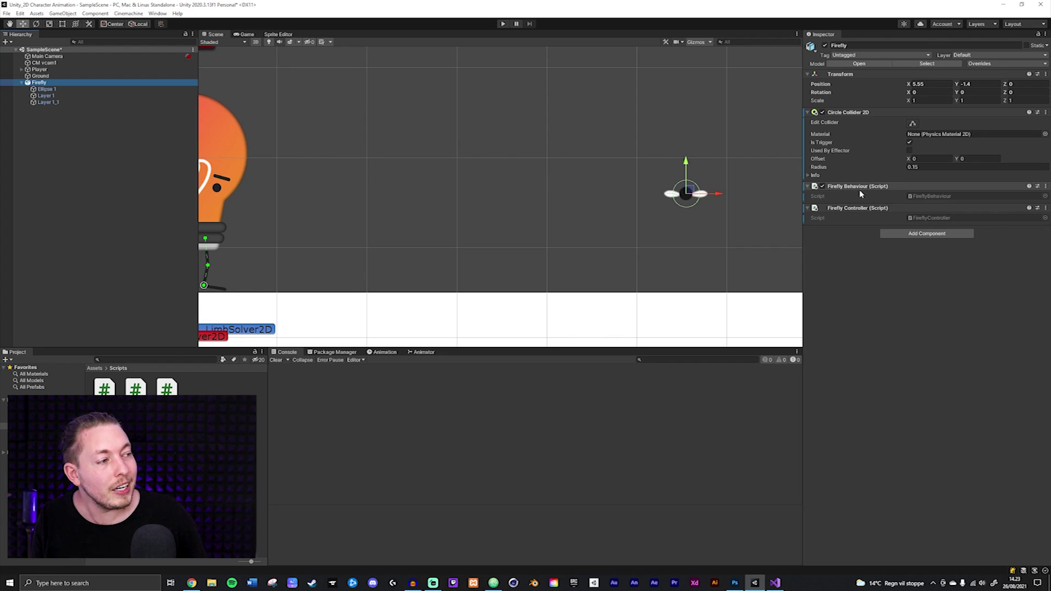
{"action": "left_click", "coordinate": [502, 23]}
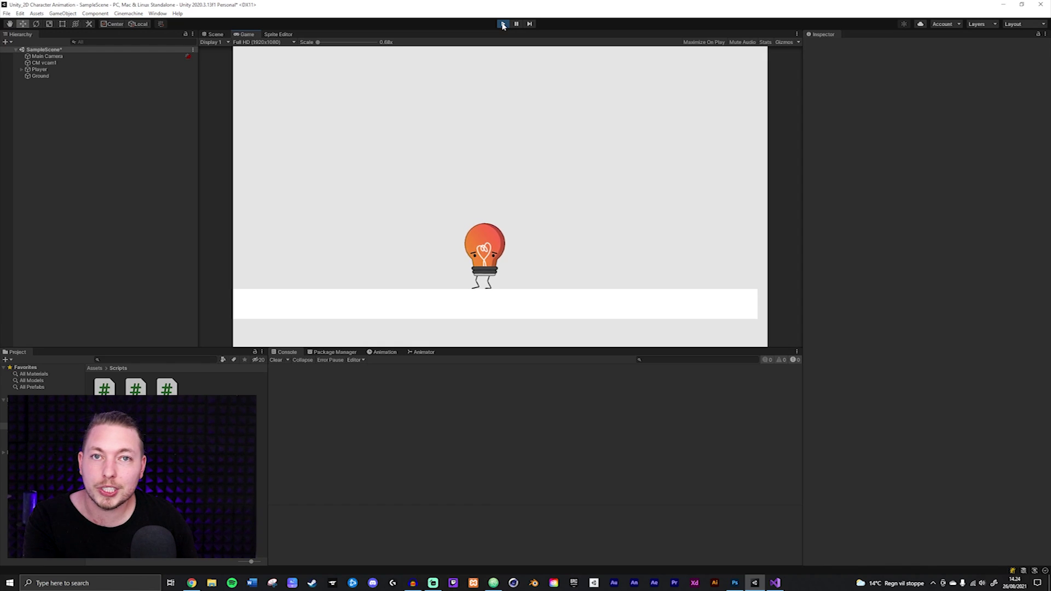
Stop the running game and show the top-level Assets folder of the project.
{"action": "left_click", "coordinate": [503, 25]}
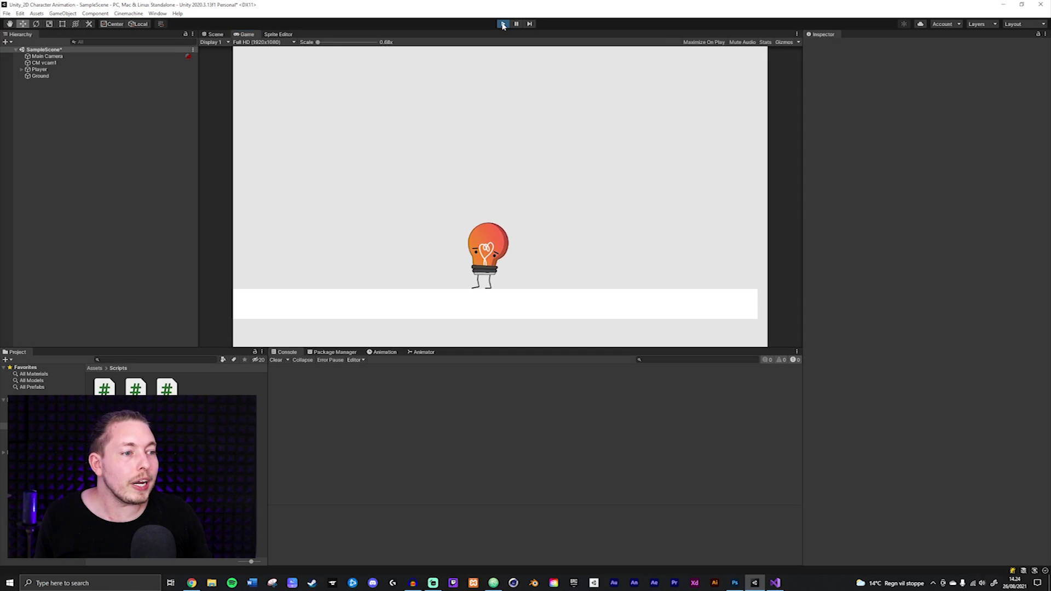
{"action": "scroll", "coordinate": [438, 145], "scroll_direction": "down", "scroll_amount": 2}
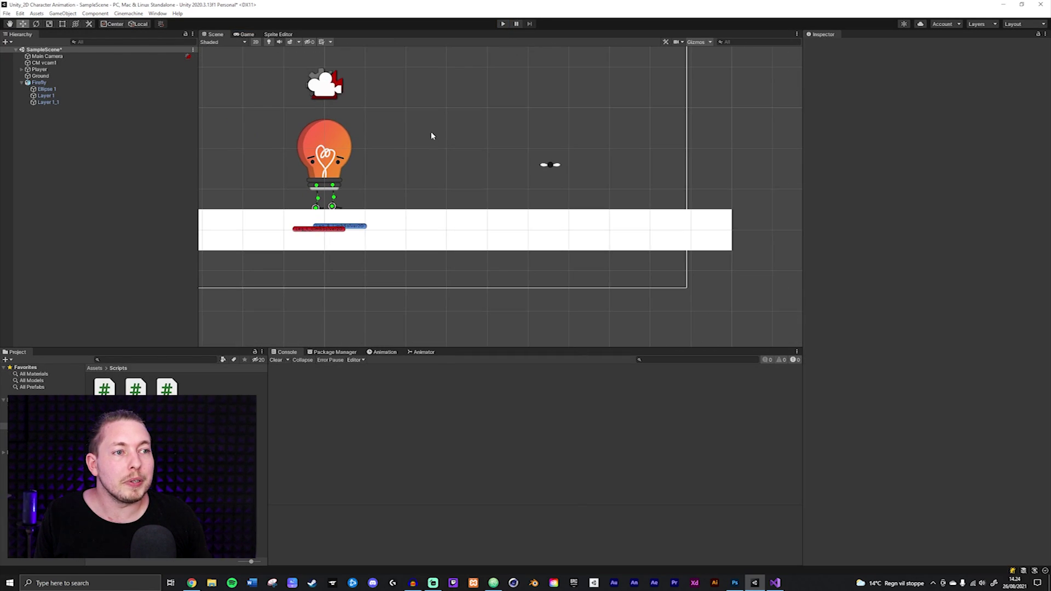
{"action": "middle_click_drag", "start_coordinate": [432, 134], "coordinate": [571, 152]}
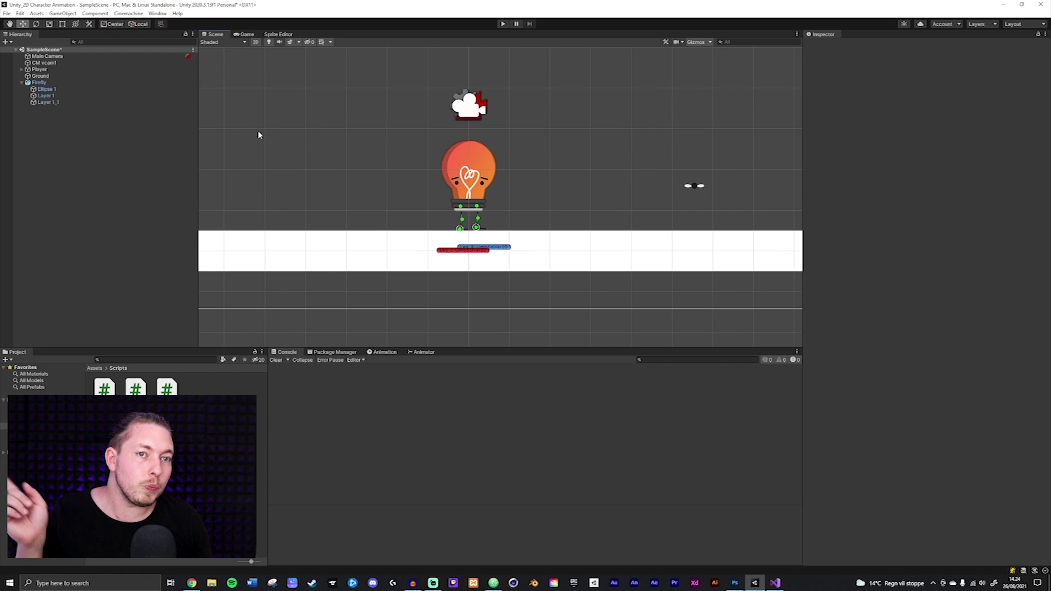
{"action": "left_click", "coordinate": [90, 84]}
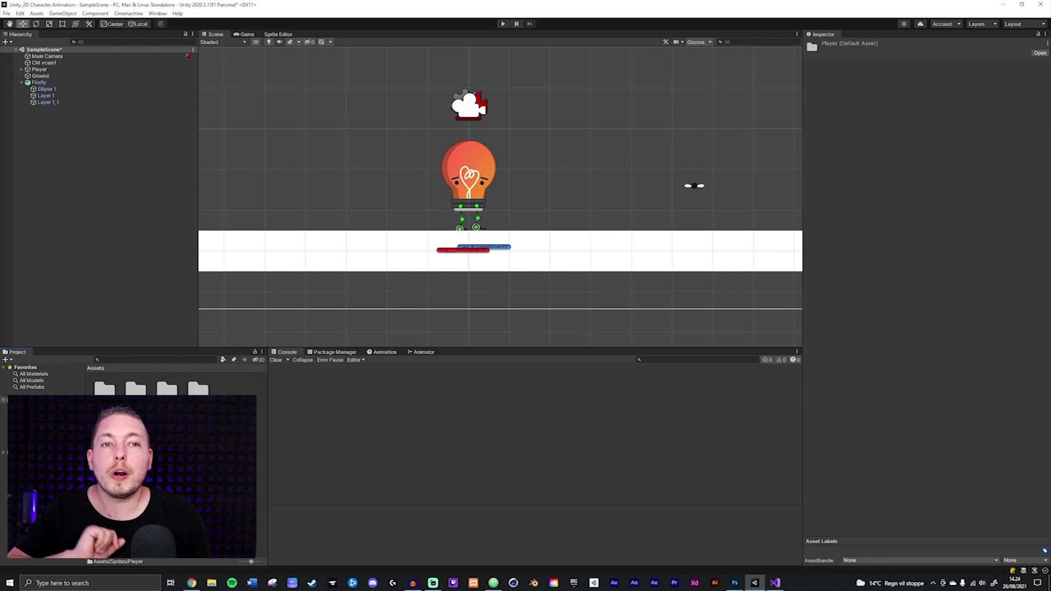
Try duplicating the Firefly three times in the scene and moving one copy to the left of the player.
{"action": "left_click", "coordinate": [43, 83]}
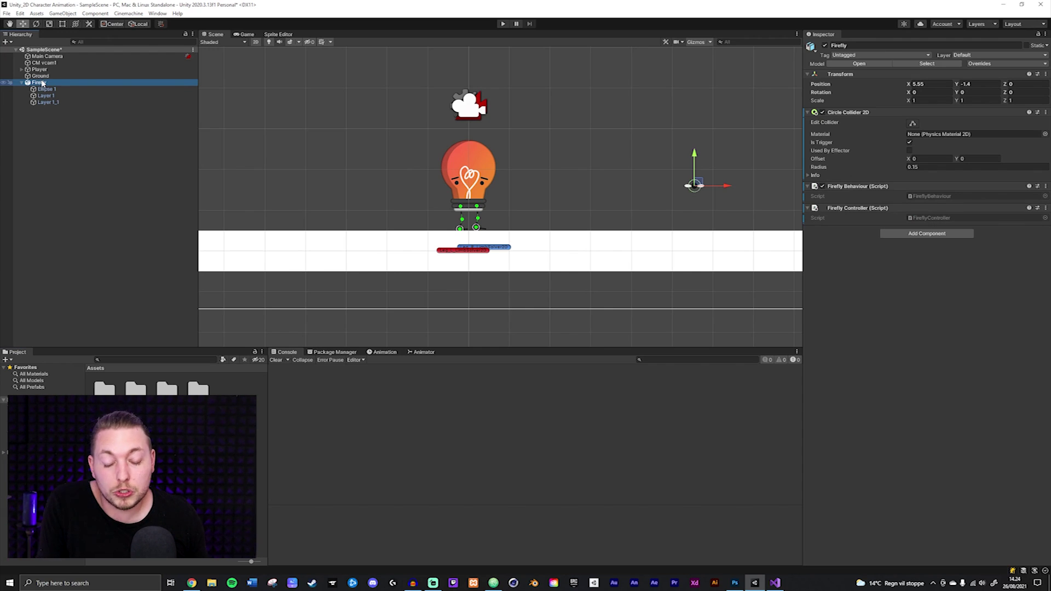
{"action": "key", "text": "ctrl+d"}
{"action": "key", "text": "ctrl+d"}
{"action": "key", "text": "ctrl+d"}
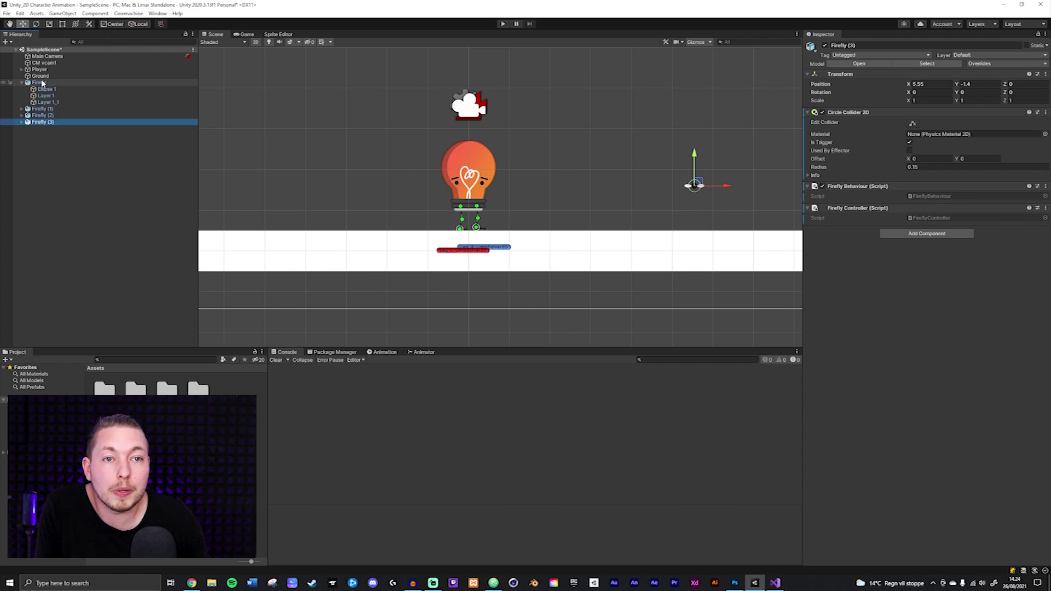
{"action": "left_click_drag", "start_coordinate": [727, 193], "coordinate": [388, 175]}
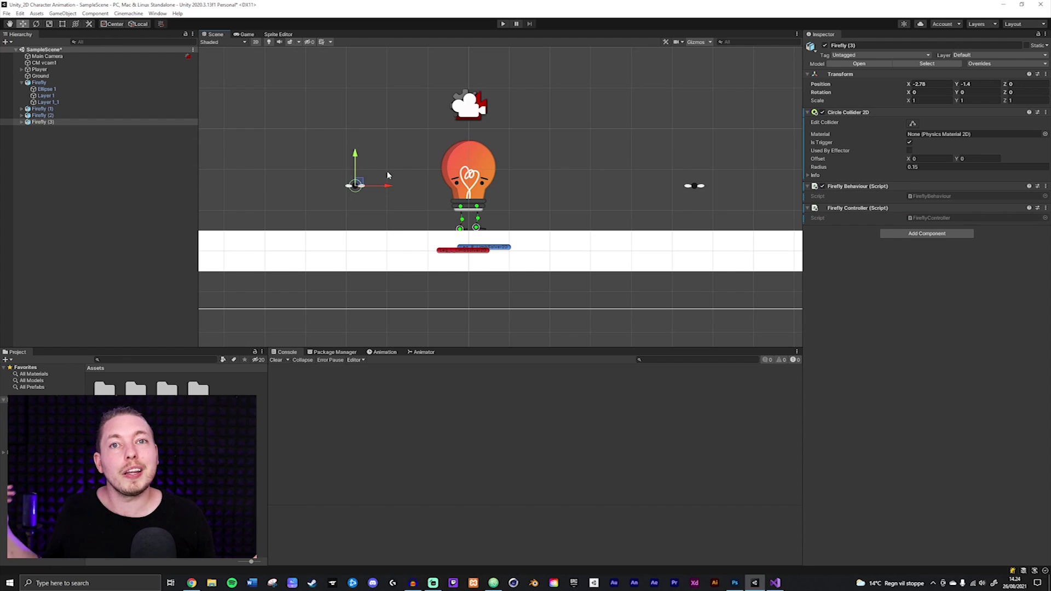
Undo the move of the Firefly copy and all three duplications.
{"action": "key", "text": "ctrl+z"}
{"action": "key", "text": "ctrl+z"}
{"action": "key", "text": "ctrl+z"}
{"action": "key", "text": "ctrl+z"}
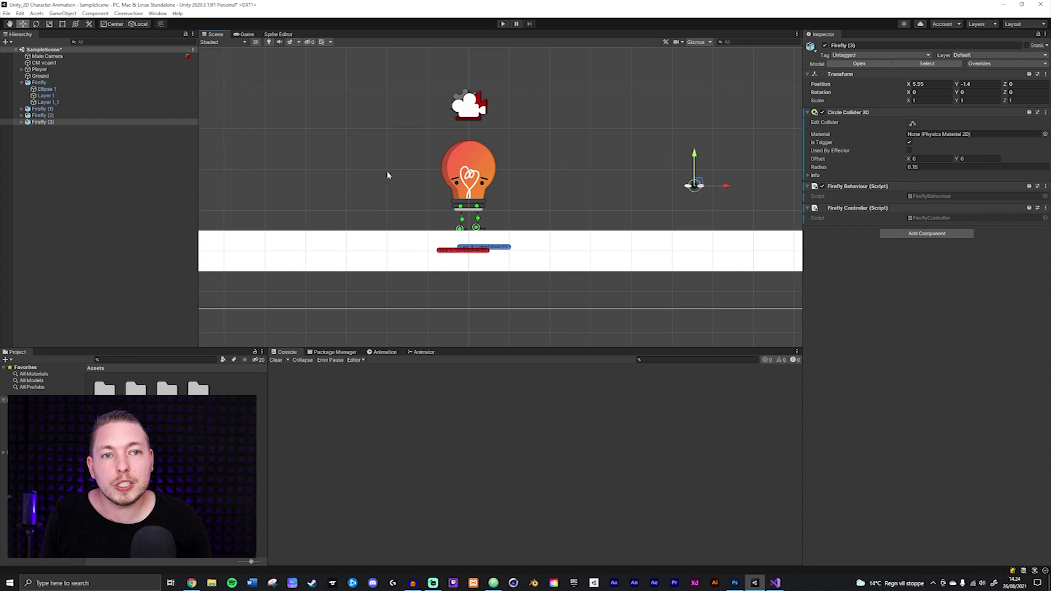
{"action": "key", "text": "ctrl+z"}
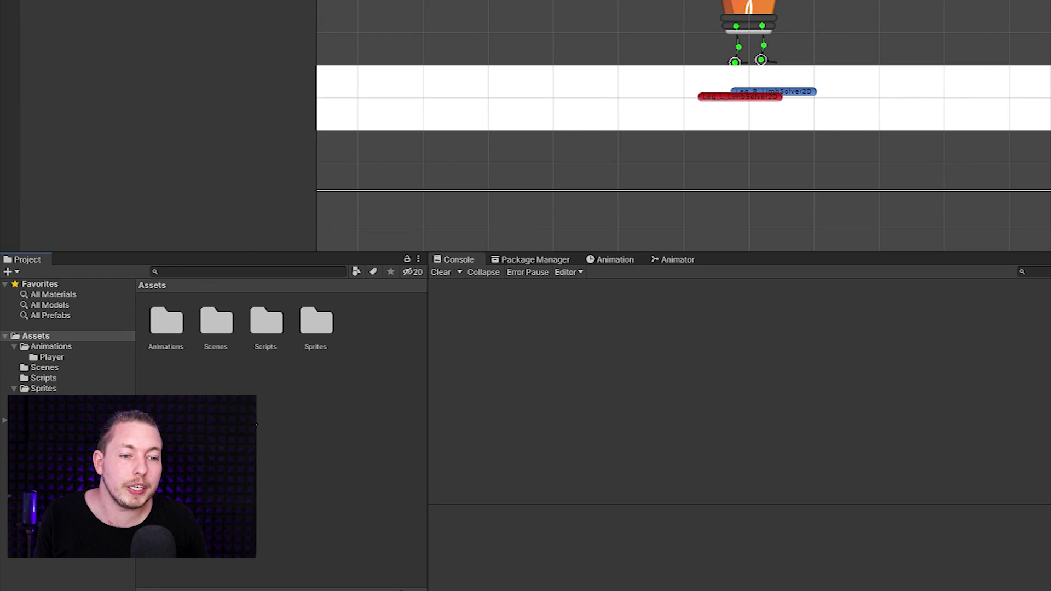
Create a folder named Prefabs in Assets and open it.
{"action": "right_click", "coordinate": [256, 421]}
{"action": "mouse_move", "coordinate": [327, 81]}
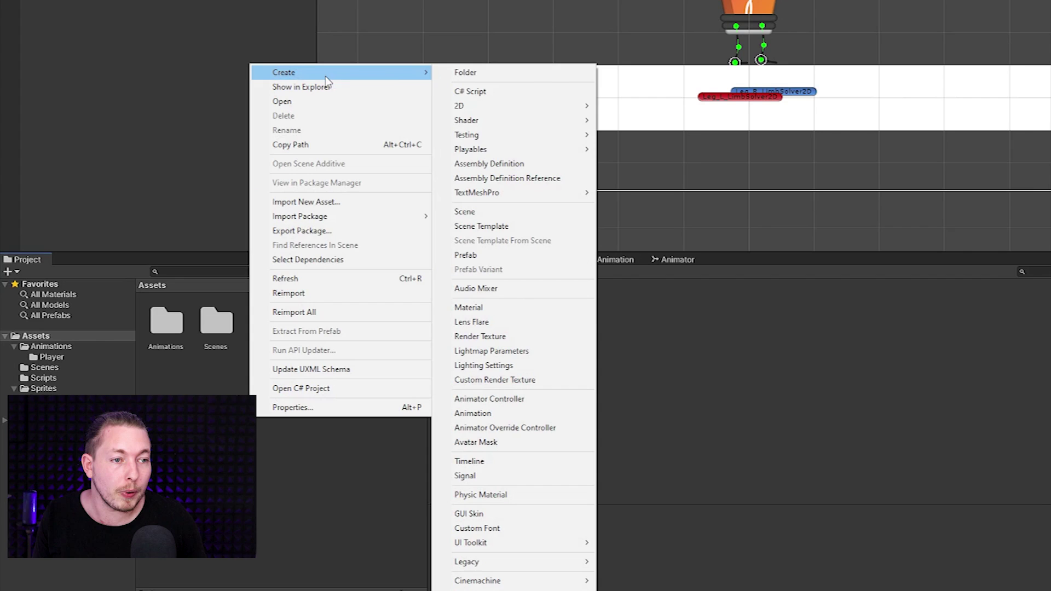
{"action": "left_click", "coordinate": [485, 76]}
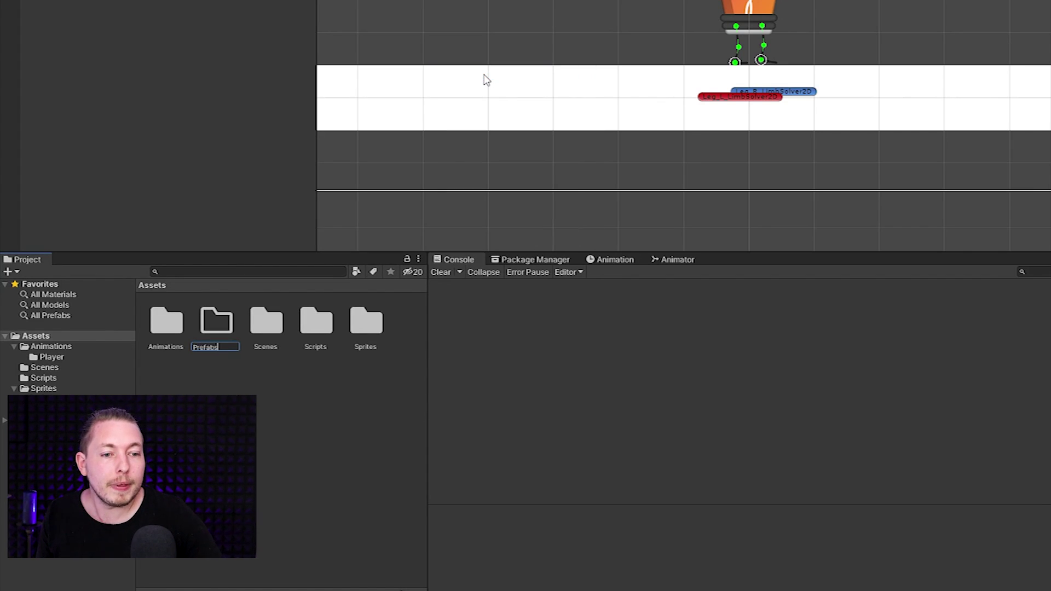
{"action": "type", "text": "Prefabs"}
{"action": "key", "text": "Return"}
{"action": "key", "text": "Return"}
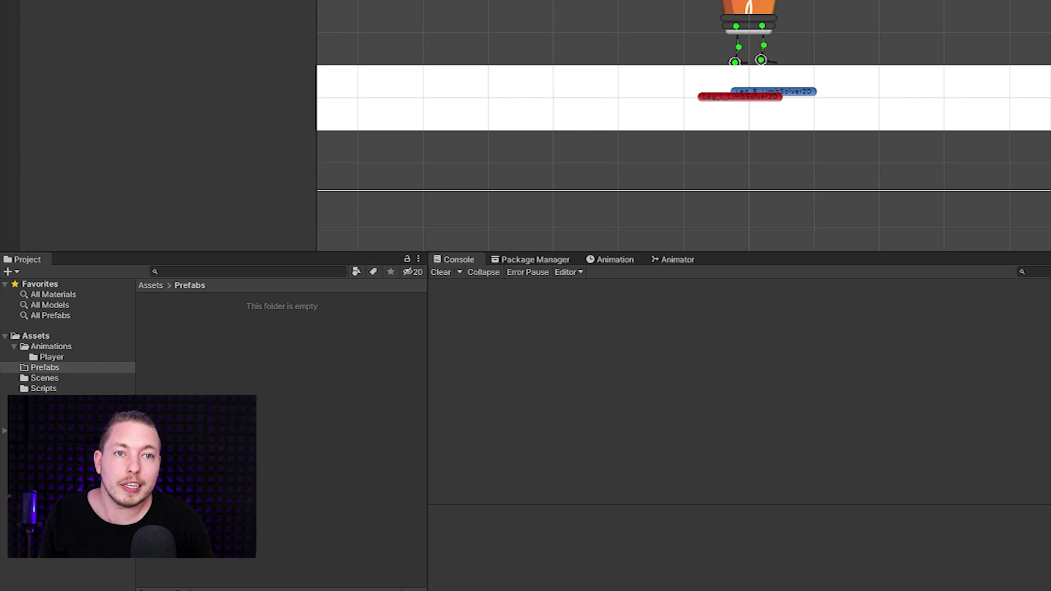
Save the scene's Firefly as an original prefab in the Prefabs folder, and inspect it in prefab editing before returning to the scene.
{"action": "left_click_drag", "start_coordinate": [229, 182], "coordinate": [259, 391]}
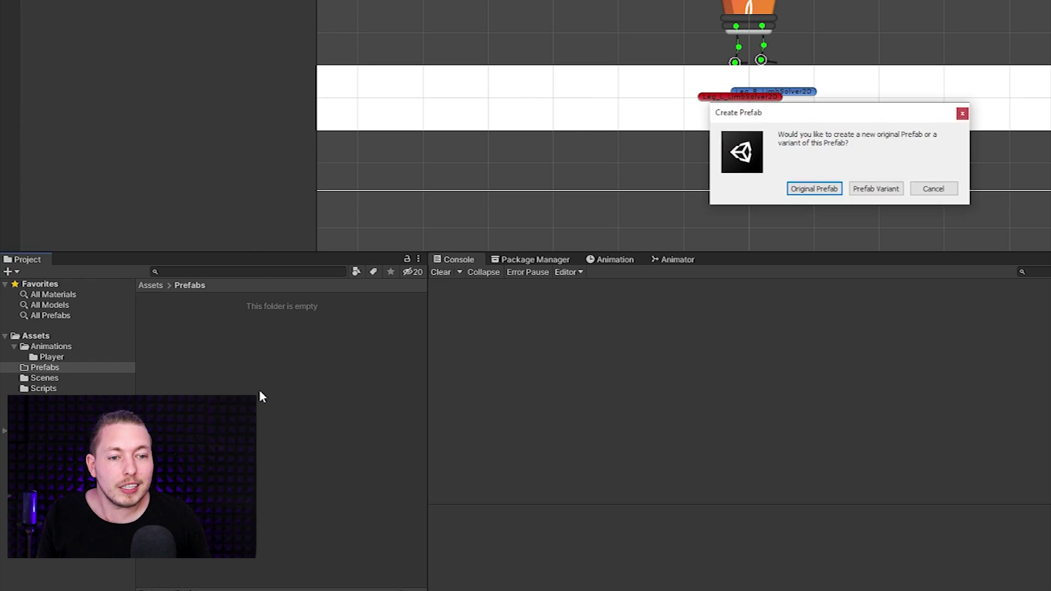
{"action": "left_click", "coordinate": [815, 190]}
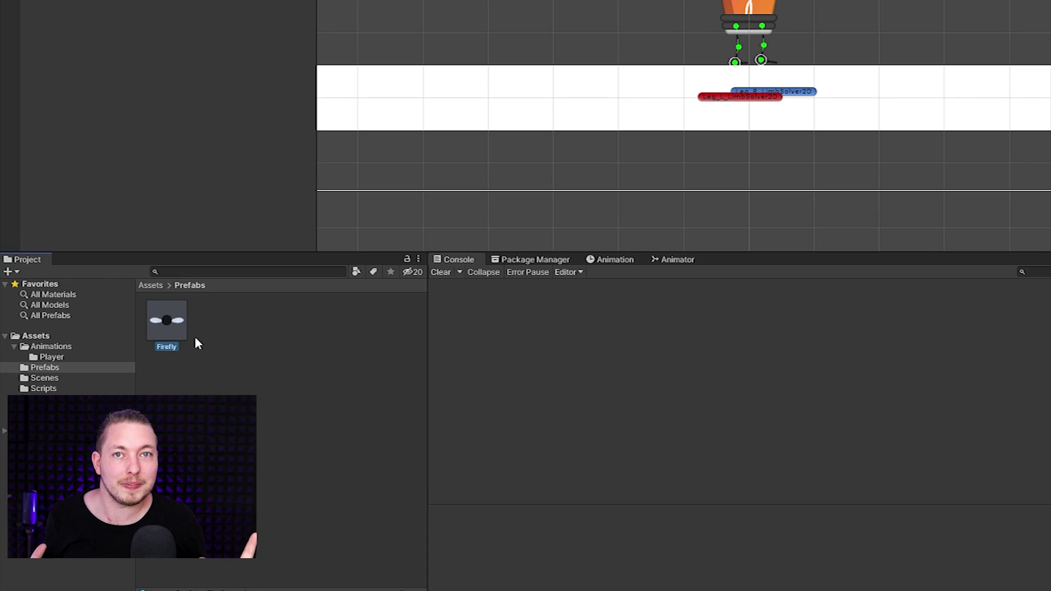
{"action": "left_click", "coordinate": [260, 346]}
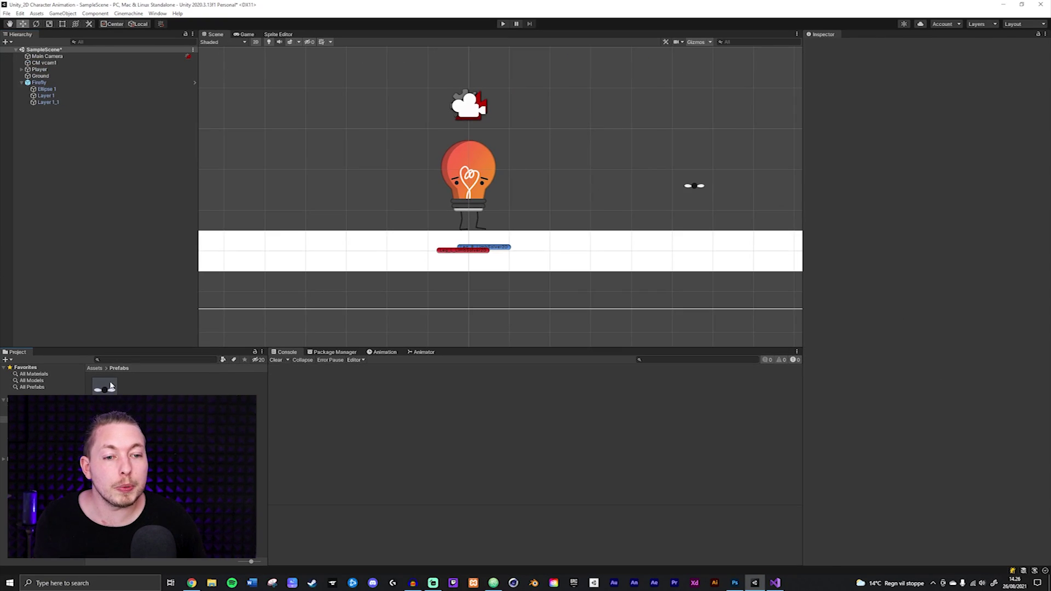
{"action": "double_click", "coordinate": [105, 387]}
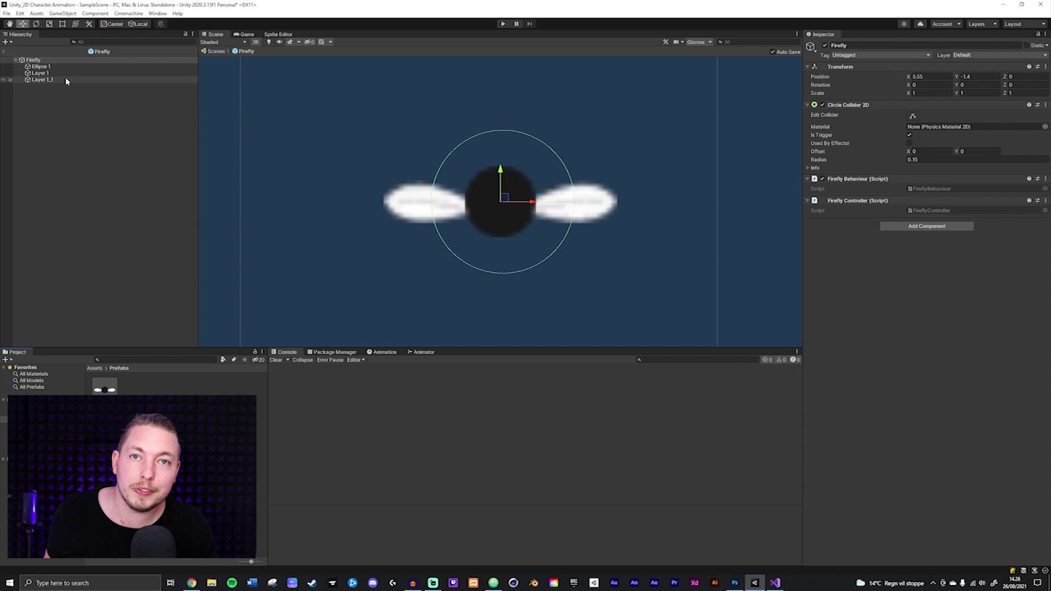
{"action": "left_click", "coordinate": [5, 52]}
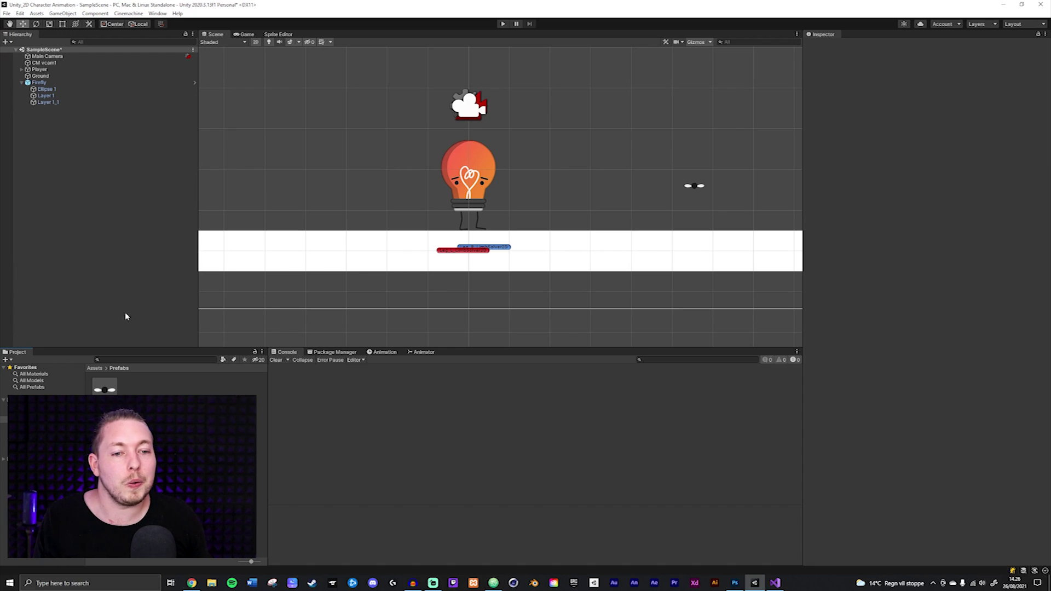
Add three more instances of the Firefly prefab to the scene.
{"action": "left_click_drag", "start_coordinate": [105, 388], "coordinate": [68, 192]}
{"action": "left_click_drag", "start_coordinate": [110, 386], "coordinate": [77, 193]}
{"action": "left_click_drag", "start_coordinate": [116, 323], "coordinate": [154, 242]}
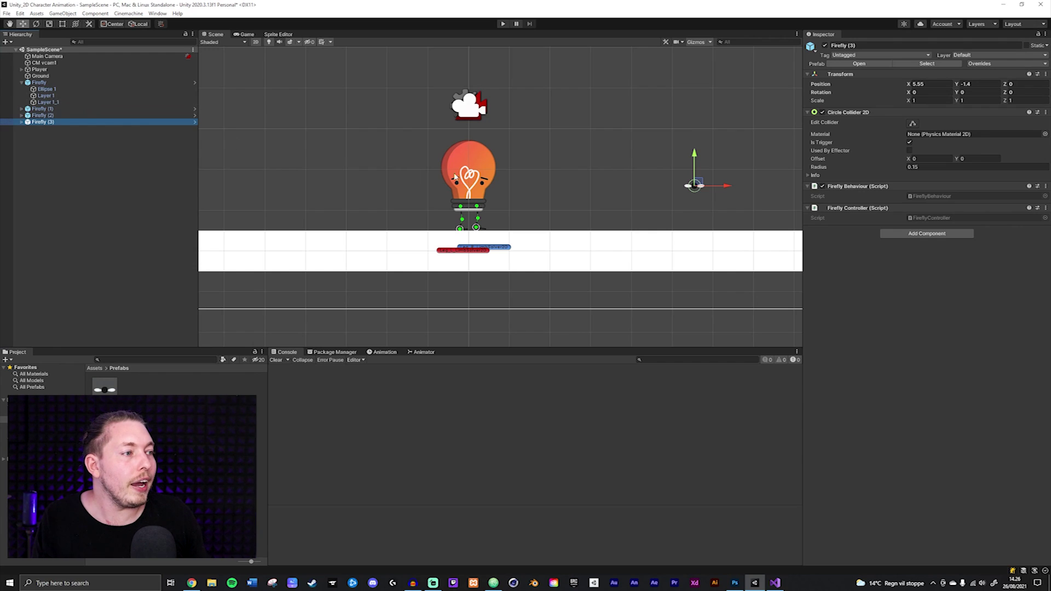
Spread out the new Fireflies: one left of the player, one at about X -3.95, Y 1.32, and one at about X 5.24, Y 1.65.
{"action": "left_click_drag", "start_coordinate": [733, 188], "coordinate": [277, 179]}
{"action": "left_click", "coordinate": [694, 187]}
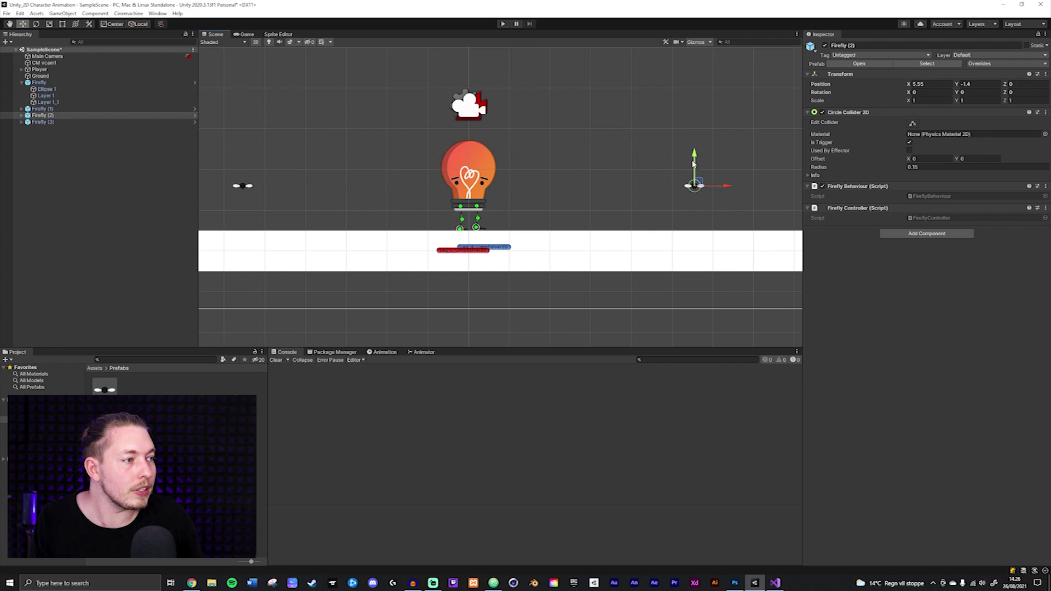
{"action": "left_click_drag", "start_coordinate": [699, 182], "coordinate": [315, 71]}
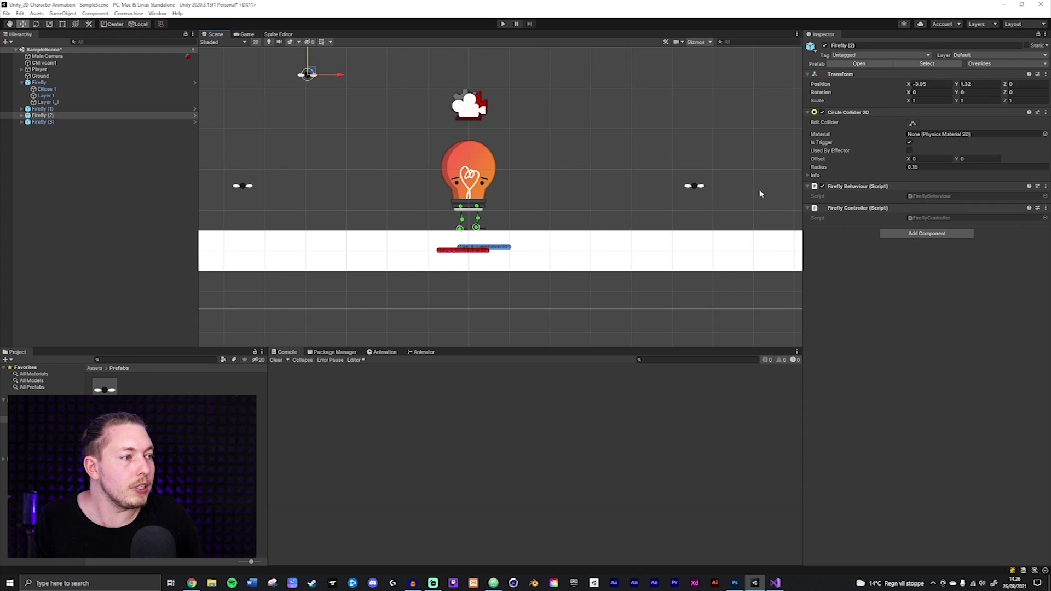
{"action": "left_click", "coordinate": [695, 186]}
{"action": "left_click_drag", "start_coordinate": [699, 182], "coordinate": [689, 59]}
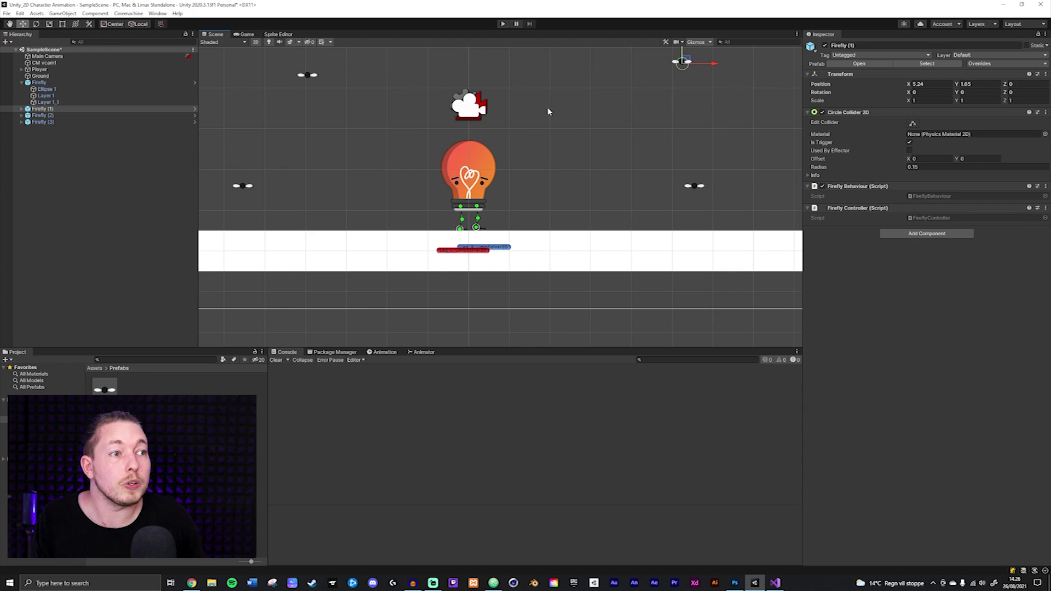
Add a 2D Square sprite to the scene as a platform.
{"action": "scroll", "coordinate": [542, 106], "scroll_direction": "down", "scroll_amount": 3}
{"action": "middle_click_drag", "start_coordinate": [575, 87], "coordinate": [585, 154]}
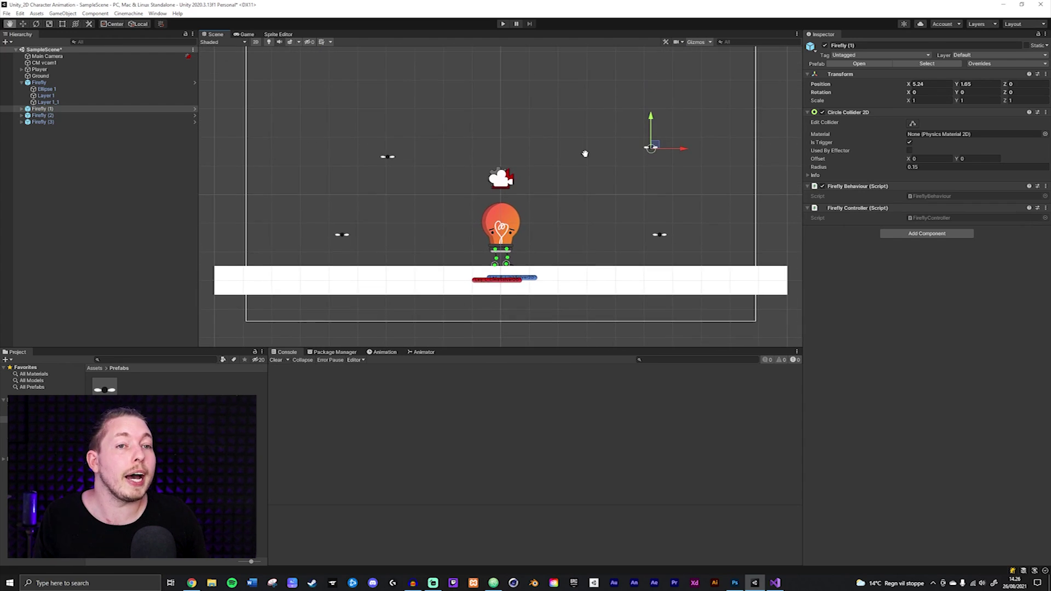
{"action": "right_click", "coordinate": [77, 190]}
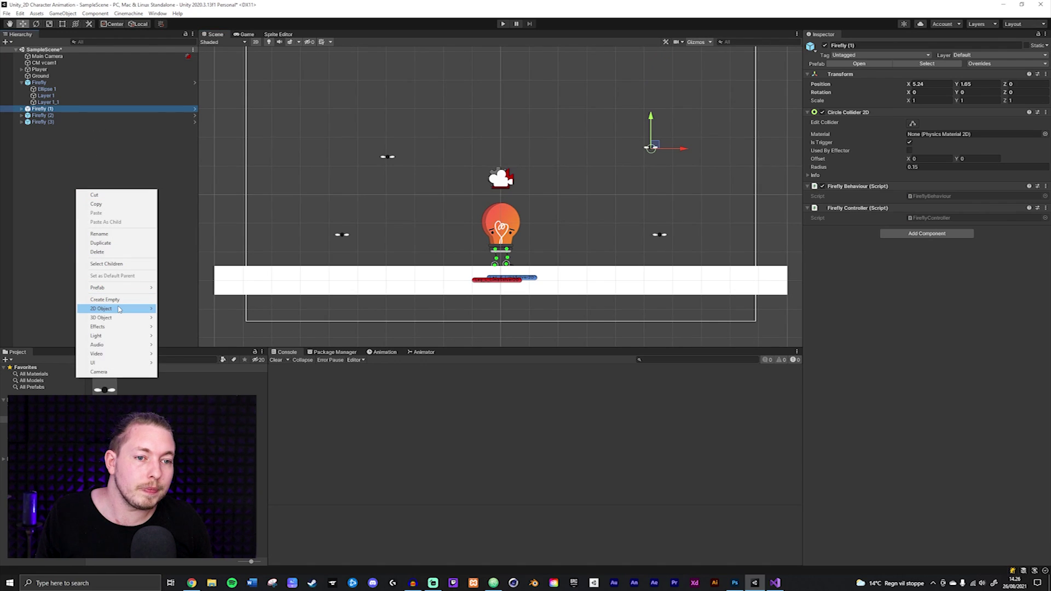
{"action": "mouse_move", "coordinate": [153, 310]}
{"action": "mouse_move", "coordinate": [192, 309]}
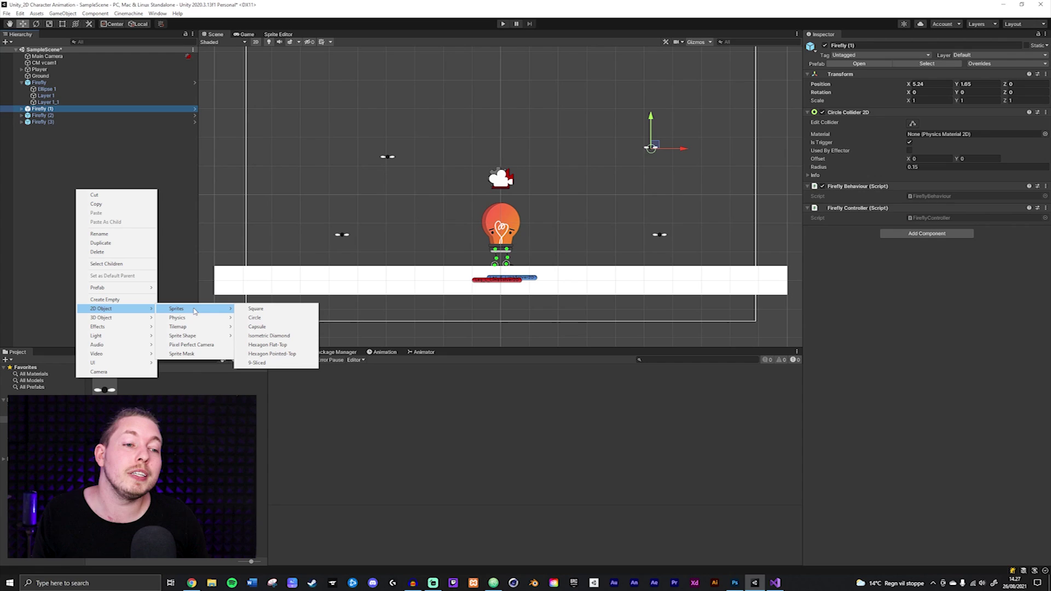
{"action": "left_click", "coordinate": [256, 309]}
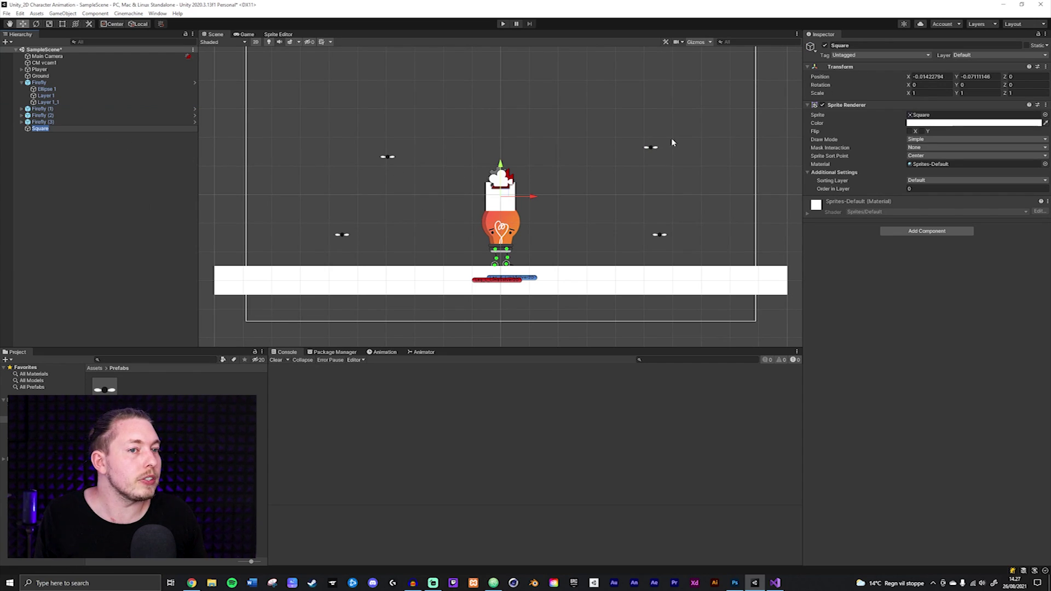
Set the square's scale to X 8 and Y 0.5, and move it toward the left side of the scene.
{"action": "left_click", "coordinate": [930, 93]}
{"action": "type", "text": "5.43"}
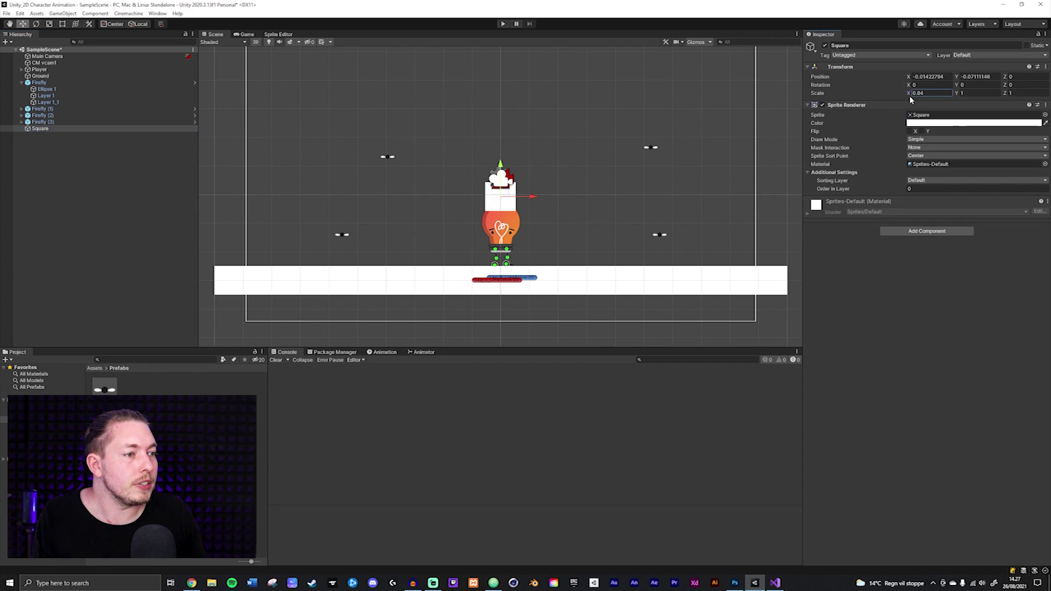
{"action": "key", "text": "BackSpace"}
{"action": "key", "text": "BackSpace"}
{"action": "key", "text": "BackSpace"}
{"action": "key", "text": "BackSpace"}
{"action": "type", "text": "6"}
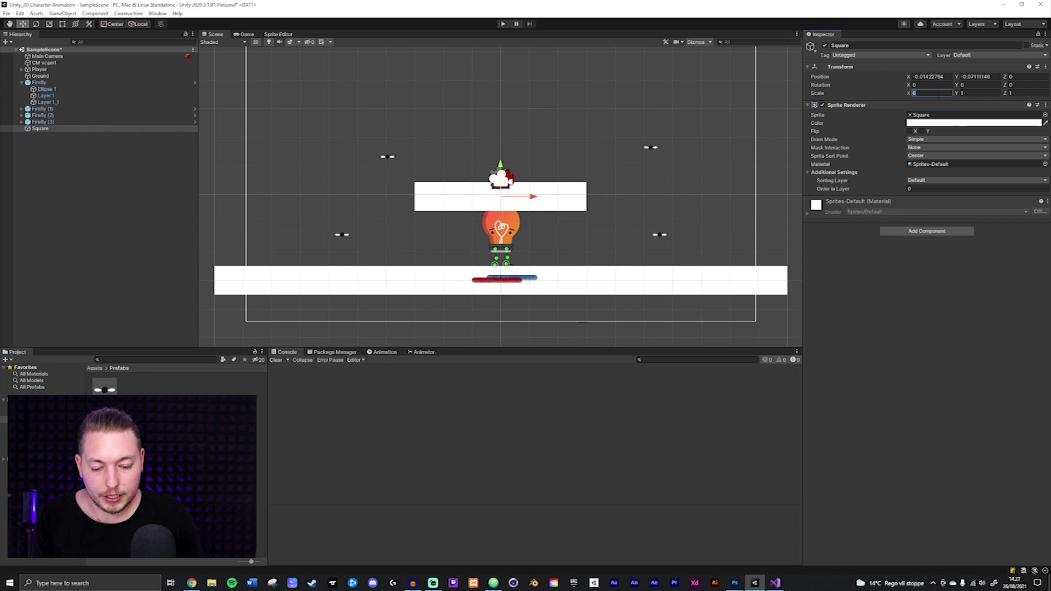
{"action": "key", "text": "BackSpace"}
{"action": "type", "text": "8"}
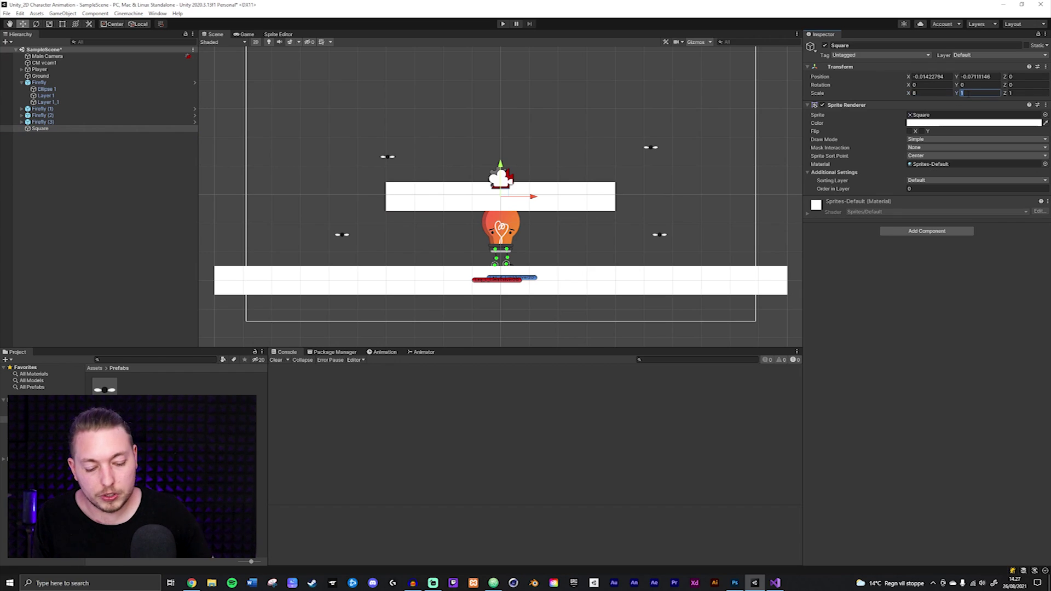
{"action": "type", "text": "0"}
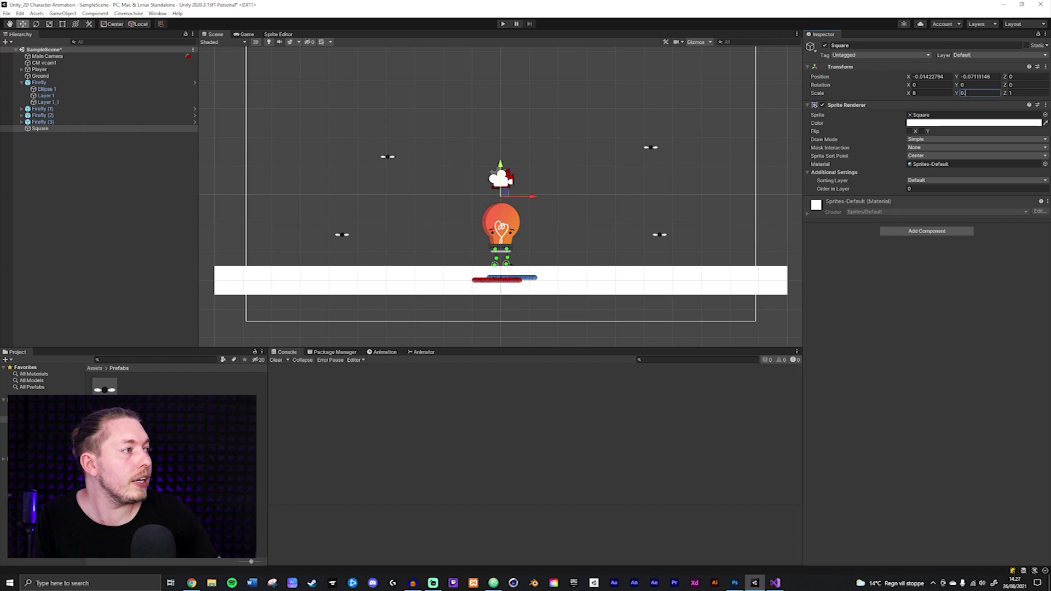
{"action": "type", "text": ".5"}
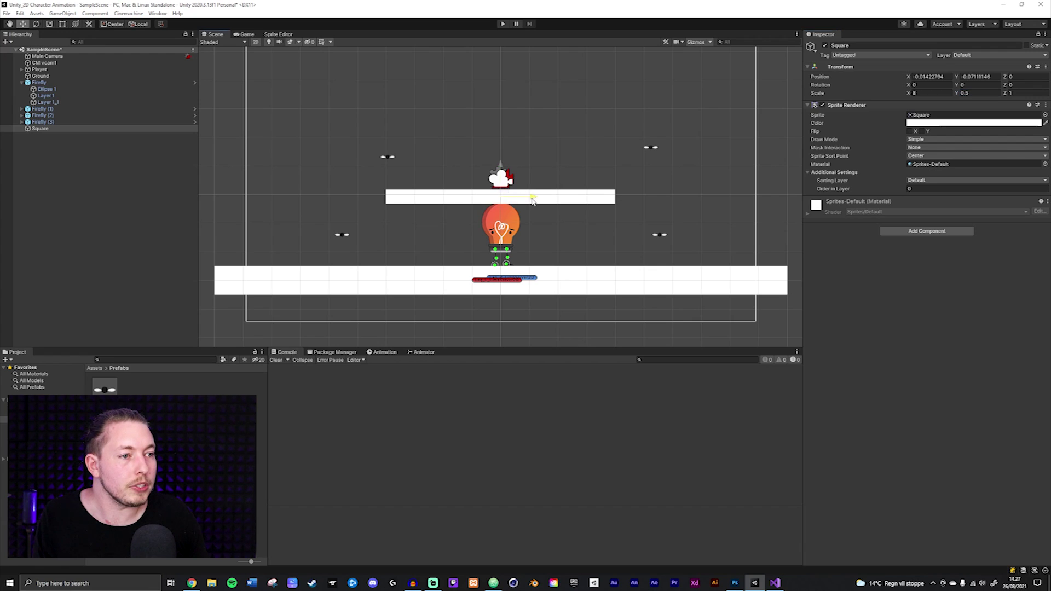
{"action": "left_click_drag", "start_coordinate": [512, 195], "coordinate": [341, 195]}
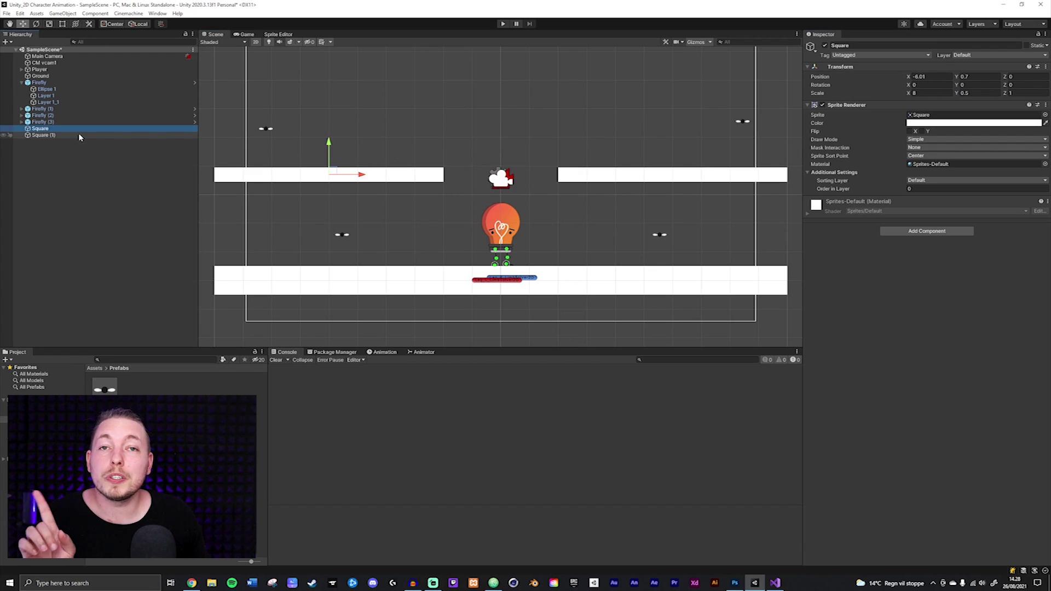
Add a Box Collider 2D component to the left platform square.
{"action": "left_click", "coordinate": [926, 231]}
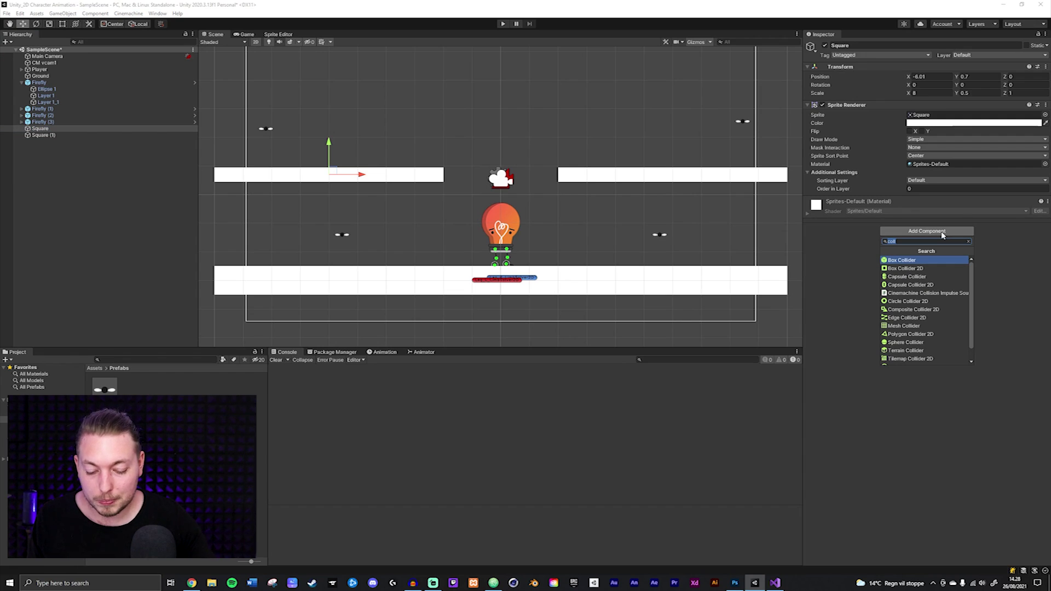
{"action": "type", "text": "col"}
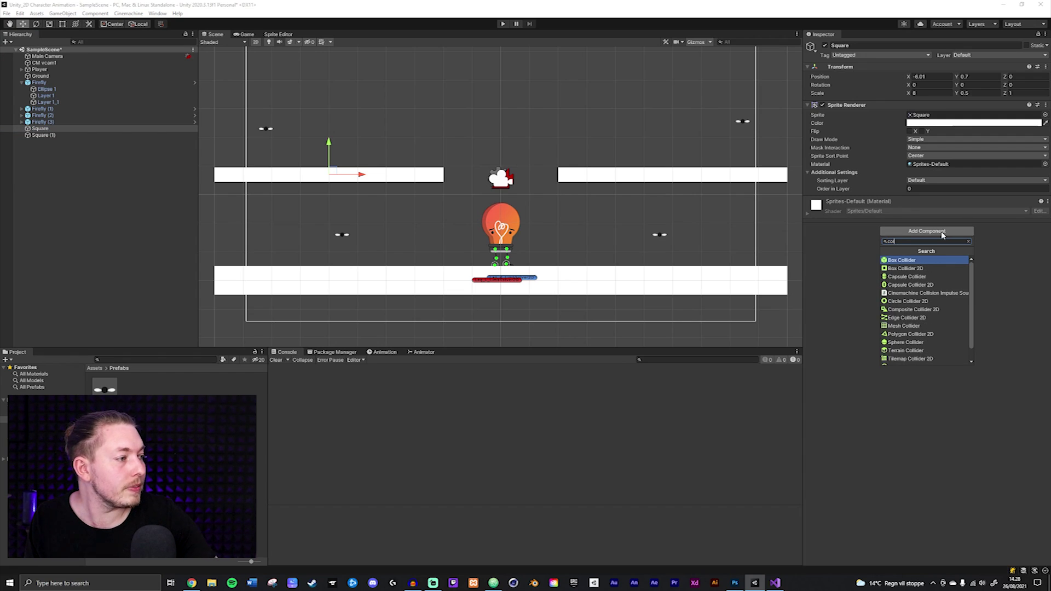
{"action": "left_click", "coordinate": [930, 268]}
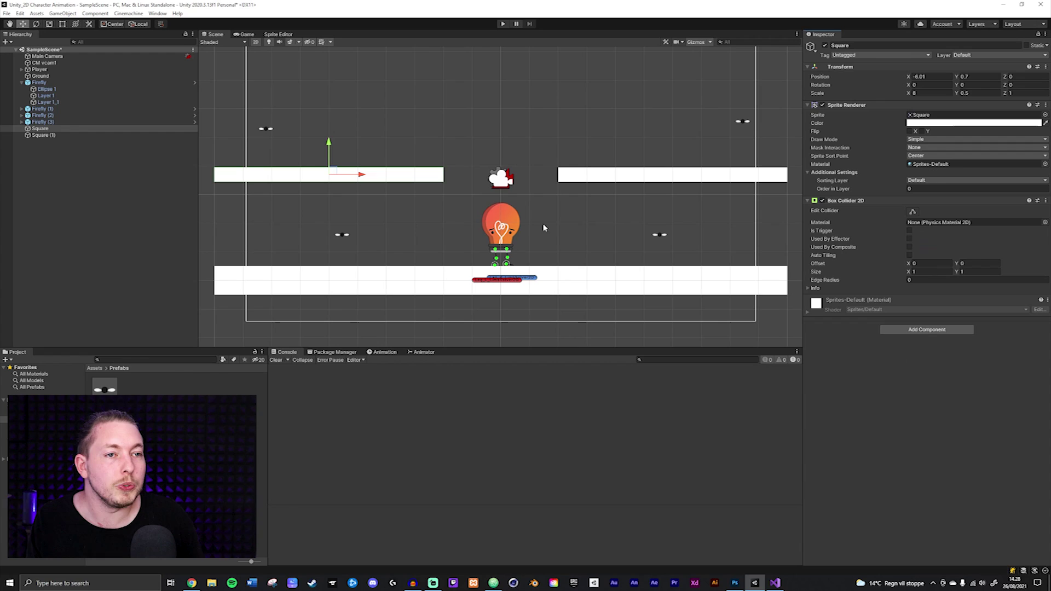
Add a Box Collider 2D component to the right platform square.
{"action": "left_click", "coordinate": [71, 135]}
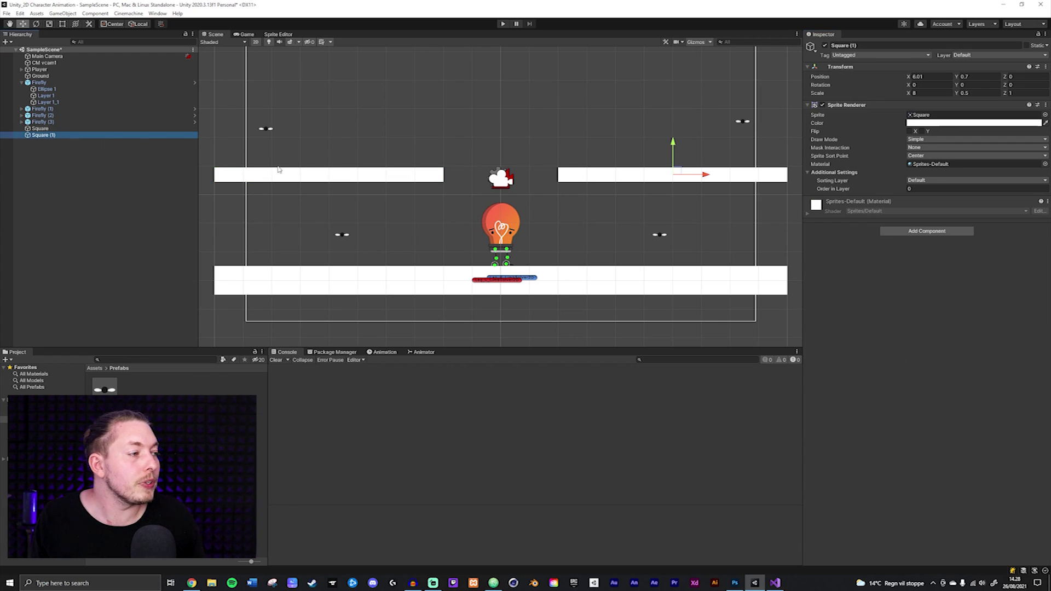
{"action": "left_click", "coordinate": [898, 230]}
{"action": "left_click", "coordinate": [919, 269]}
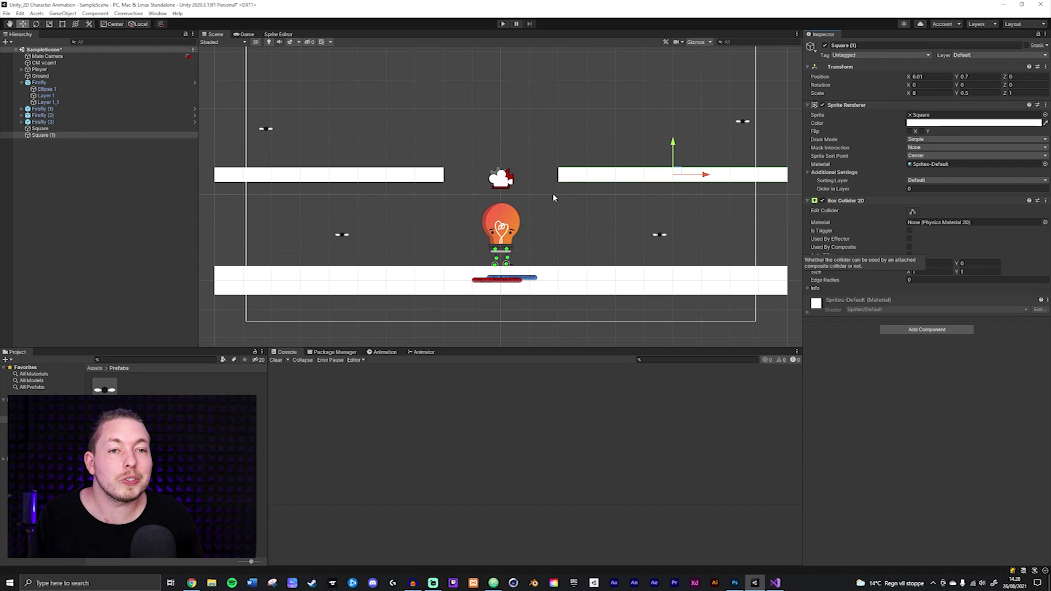
Run the scene to test how the character lands on the two new platforms, and stop the run.
{"action": "left_click", "coordinate": [86, 128], "text": "ctrl"}
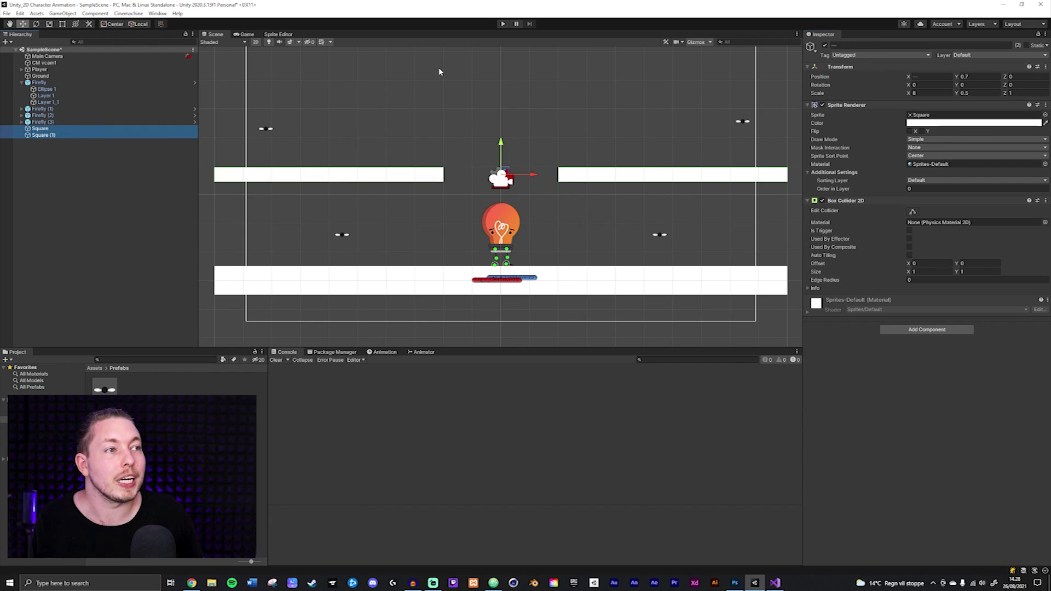
{"action": "left_click", "coordinate": [503, 24]}
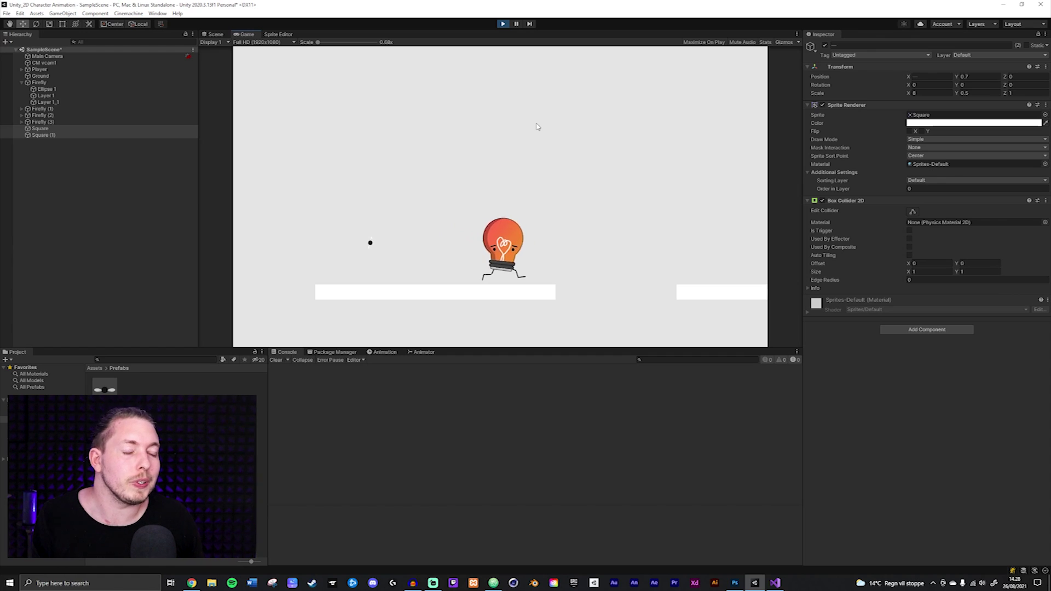
{"action": "left_click", "coordinate": [502, 24]}
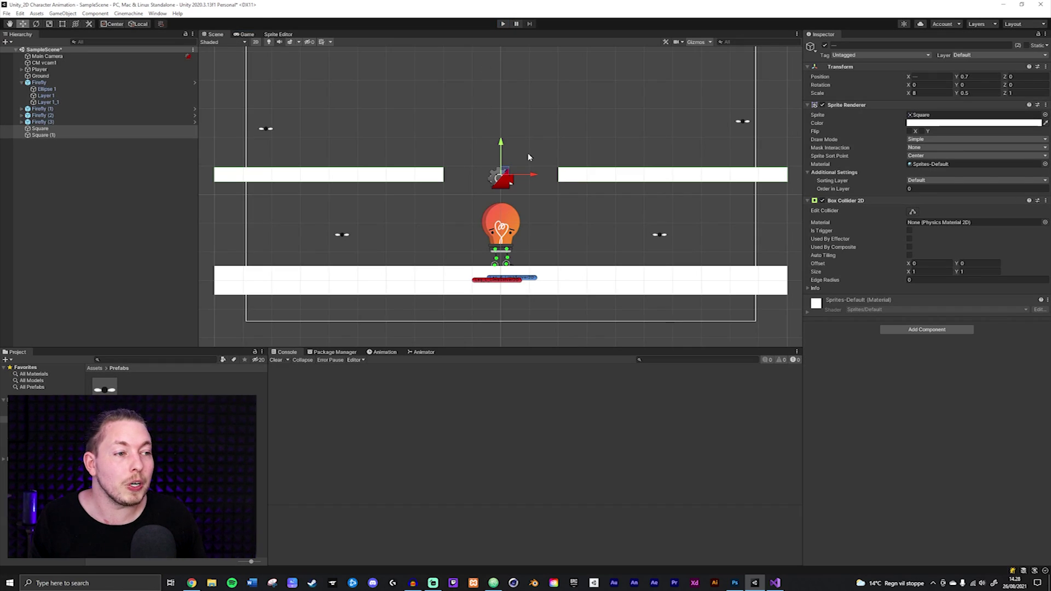
Assign the Platform tag to both platform squares together.
{"action": "left_click", "coordinate": [521, 144]}
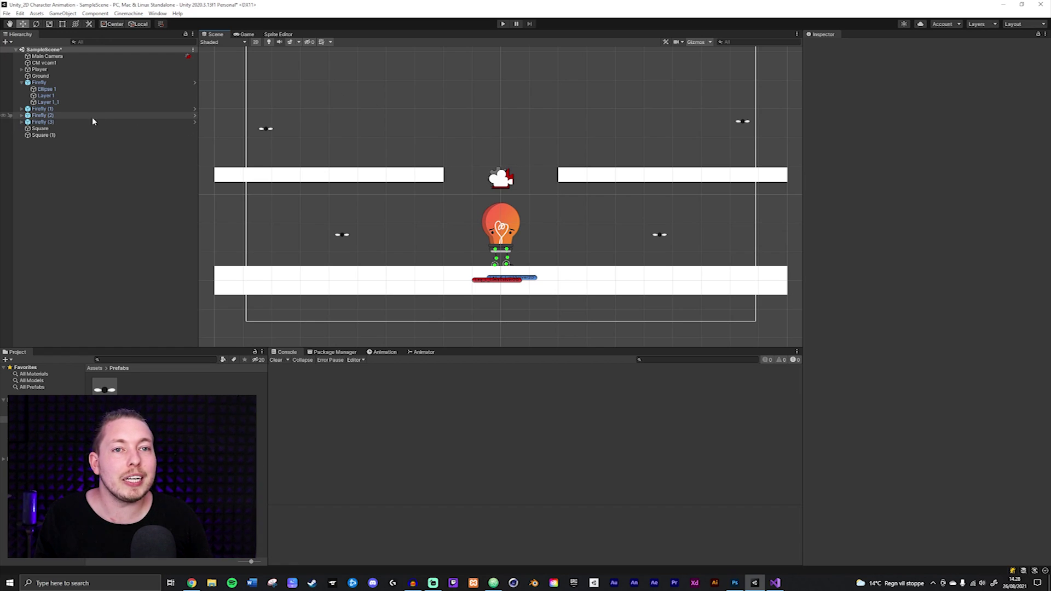
{"action": "left_click", "coordinate": [64, 128]}
{"action": "left_click", "coordinate": [61, 135], "text": "shift"}
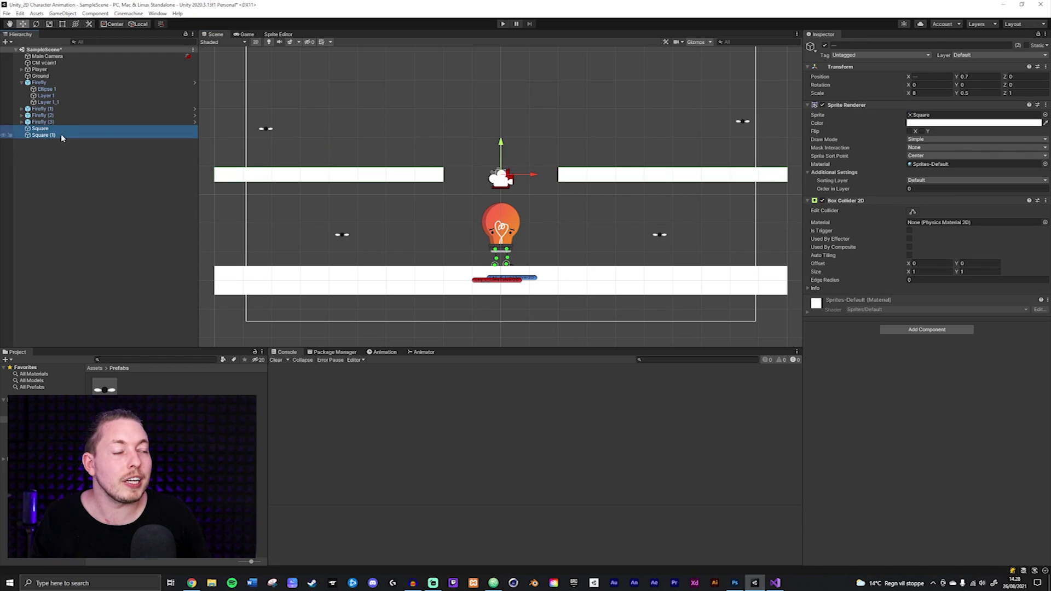
{"action": "left_click", "coordinate": [875, 56]}
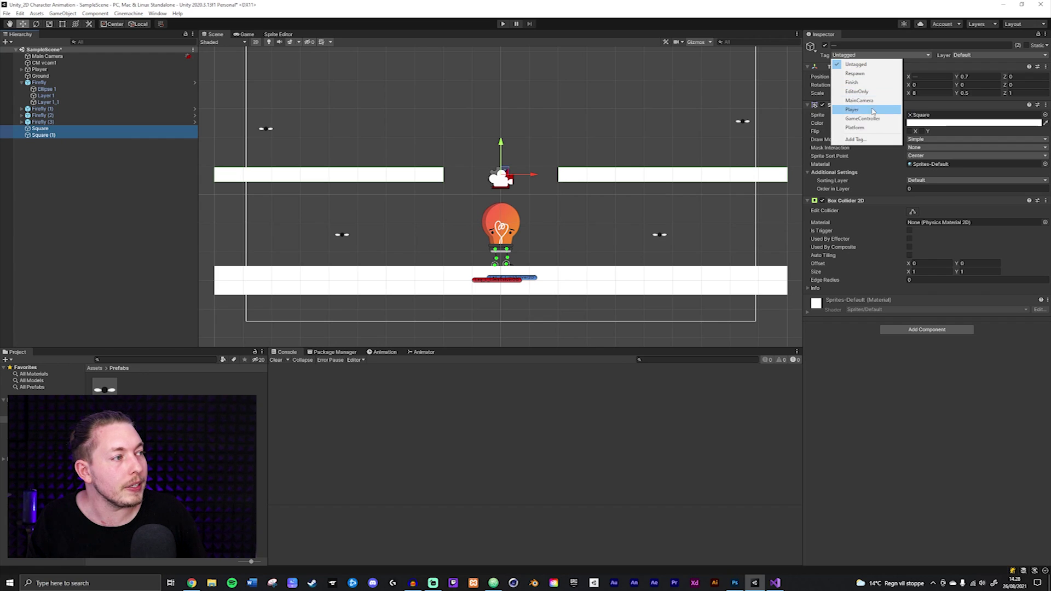
{"action": "left_click", "coordinate": [867, 127]}
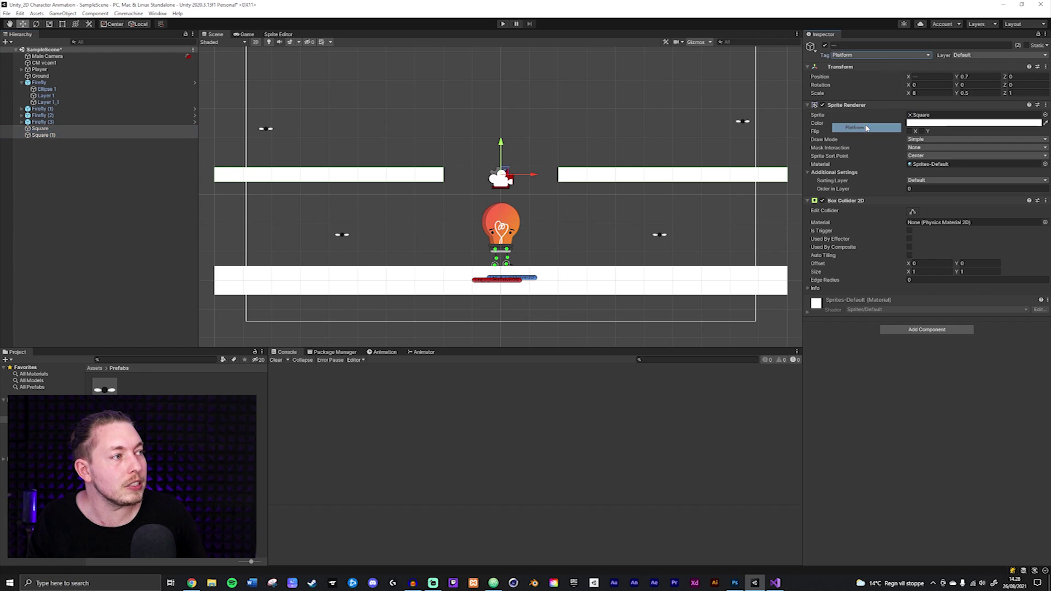
Play-test the scene by jumping across the tagged platforms and ground and collecting the Fireflies, and stop the run.
{"action": "left_click", "coordinate": [502, 25]}
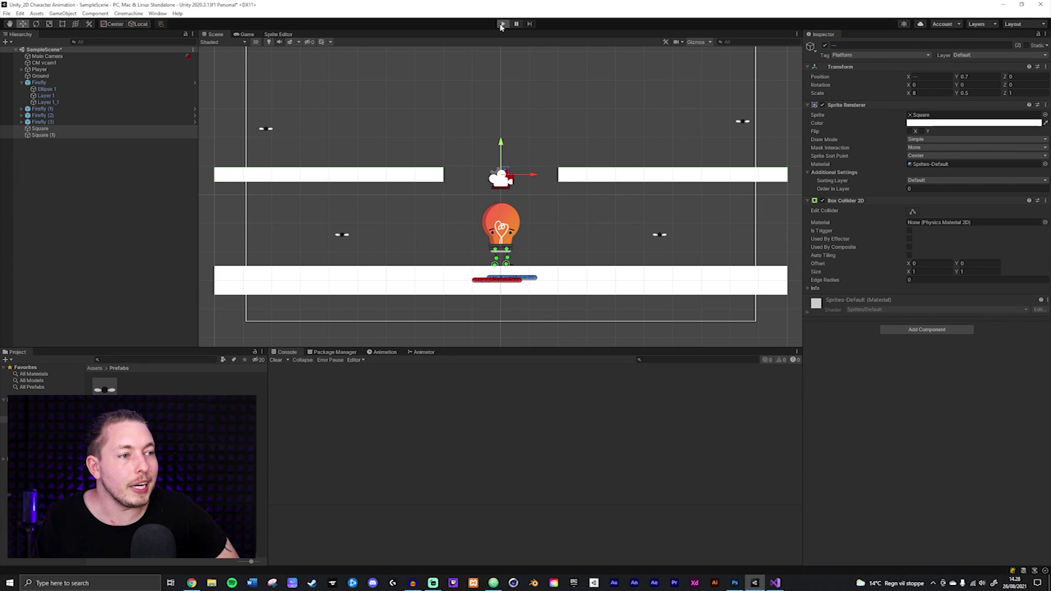
{"action": "key", "text": "space"}
{"action": "key", "text": "Left"}
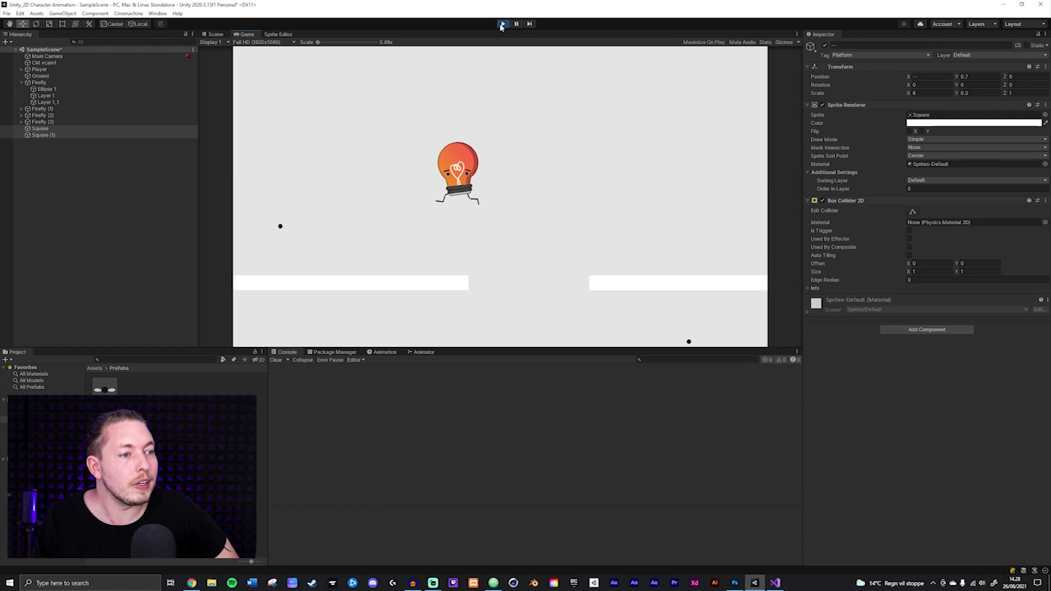
{"action": "key", "text": "space"}
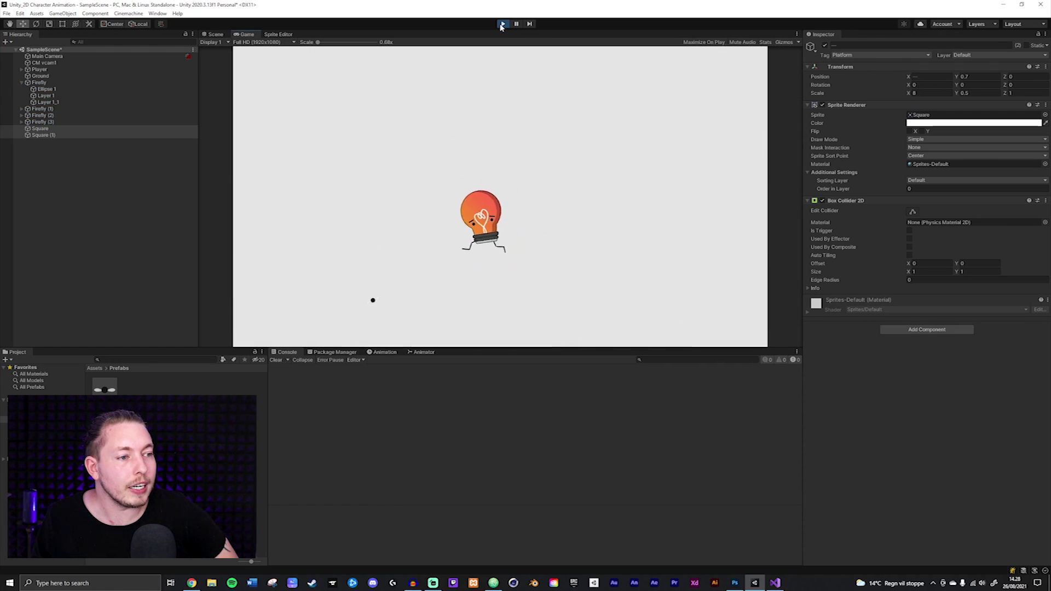
{"action": "key", "text": "space"}
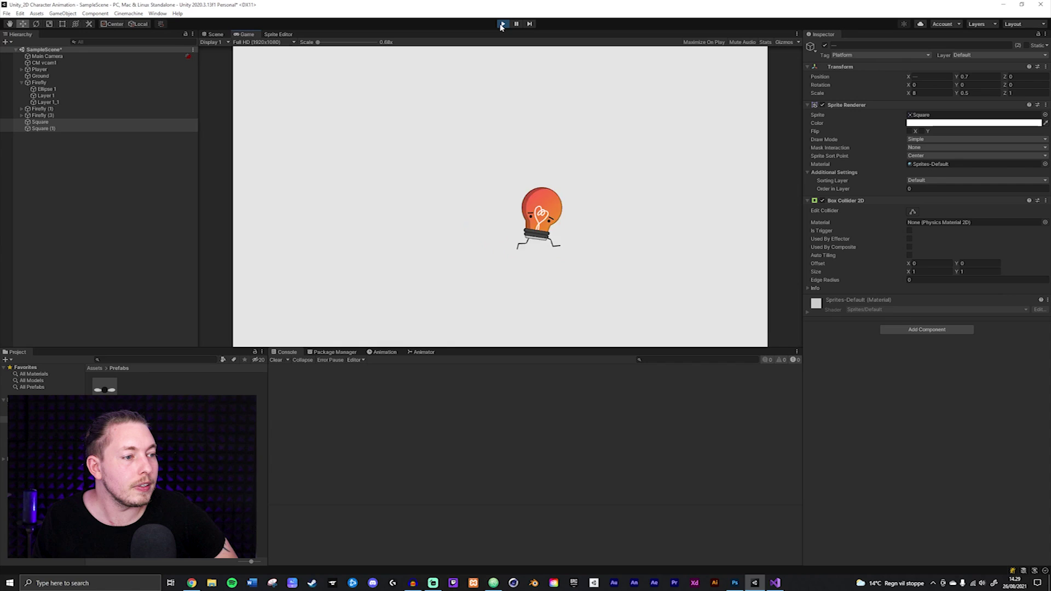
{"action": "key", "text": "Down"}
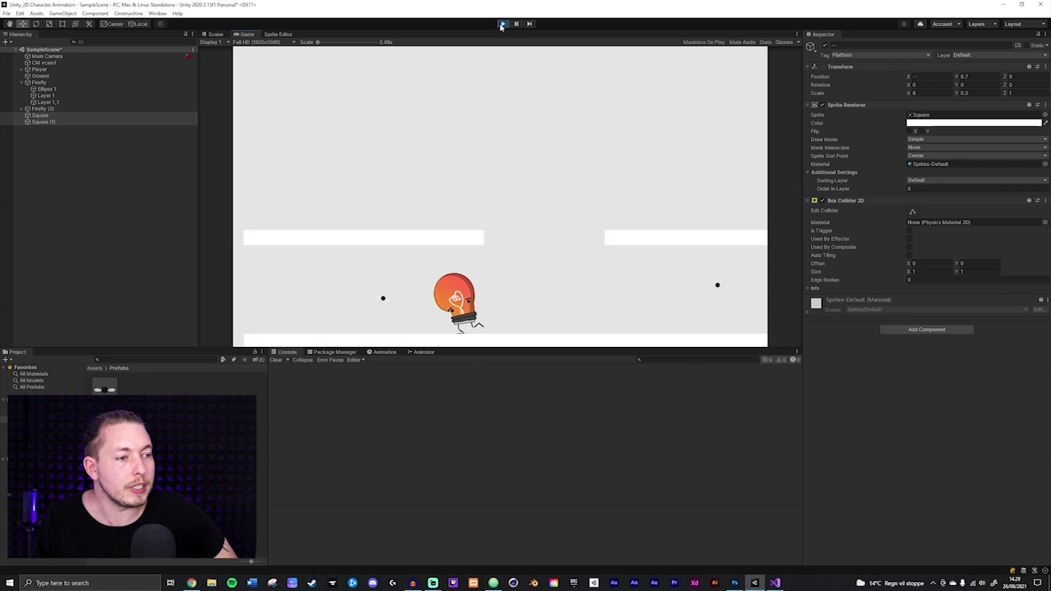
{"action": "key", "text": "Right"}
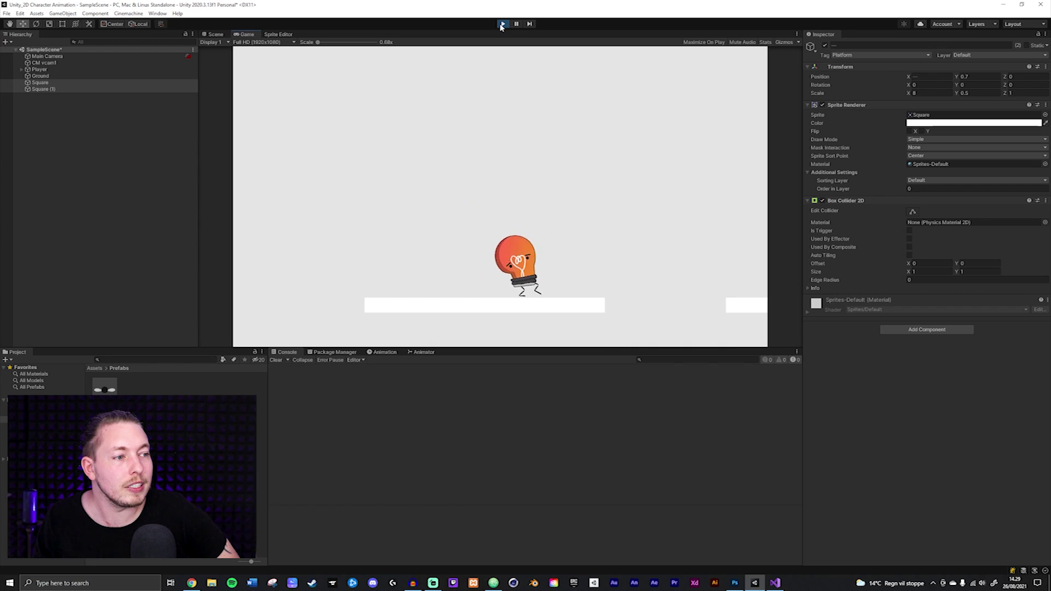
{"action": "key", "text": "space"}
{"action": "key", "text": "Left"}
{"action": "key", "text": "Down"}
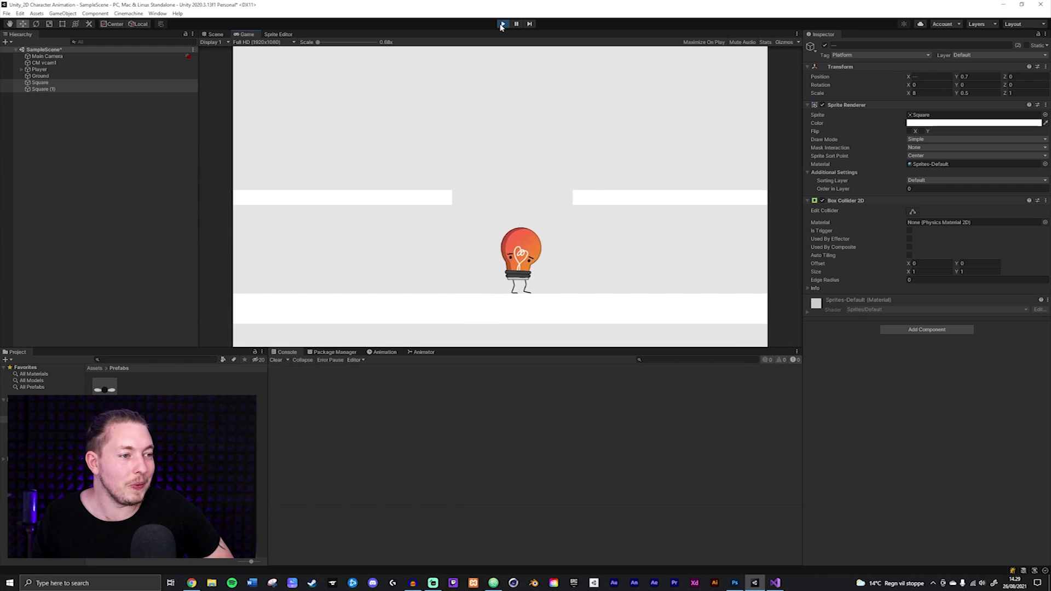
{"action": "left_click", "coordinate": [502, 25]}
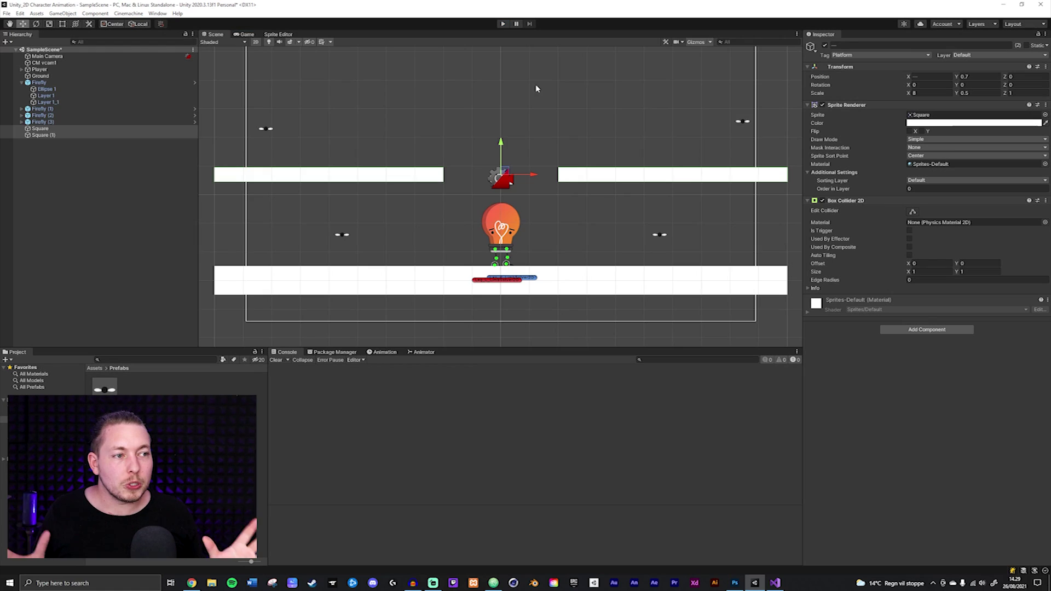